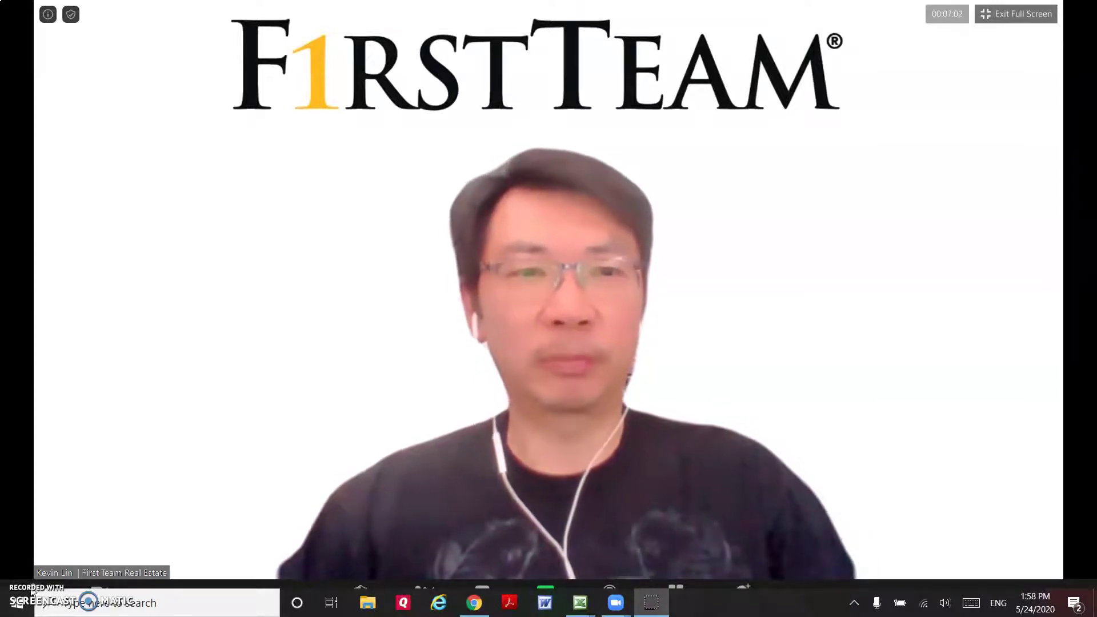
Run a Google search for 'eddm usps' in a new browser tab
key(alt+Tab)
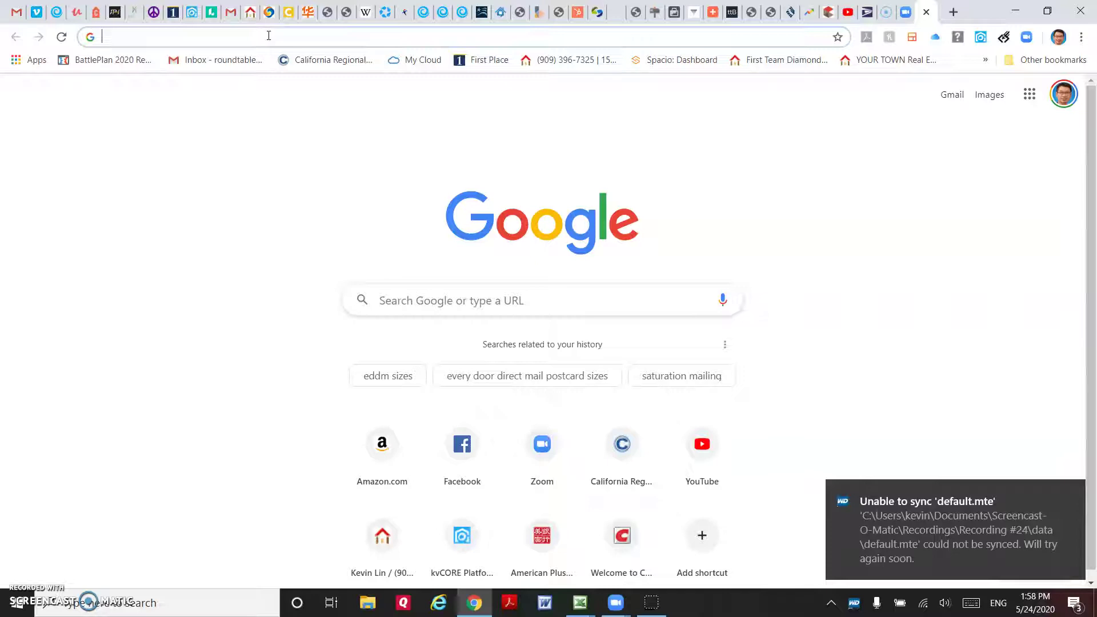
text(eddm u)
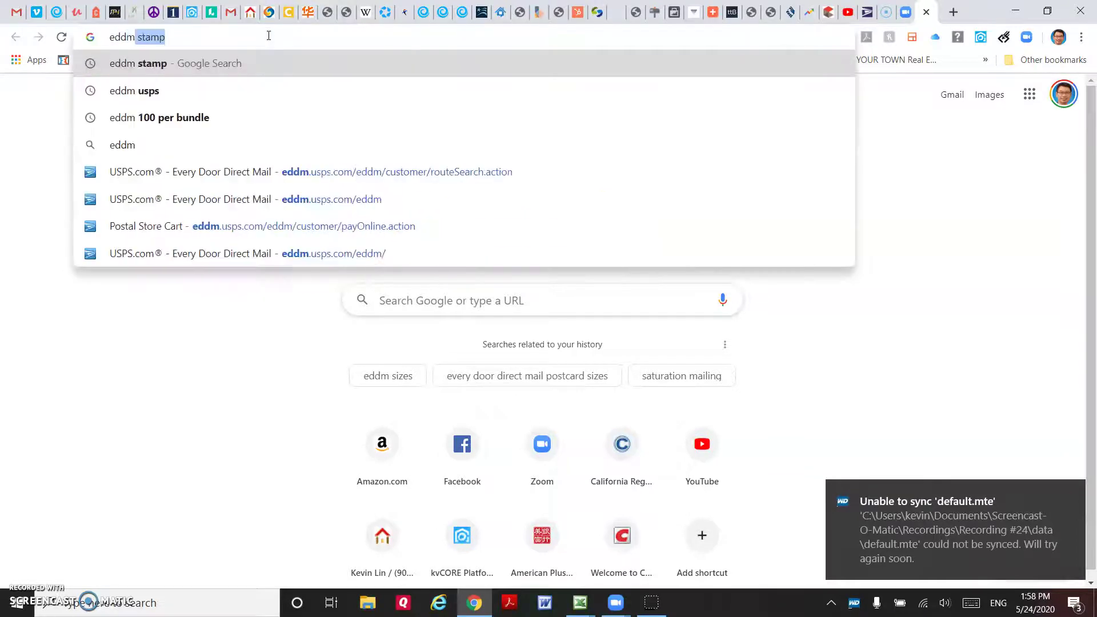
text(sps)
key(Return)
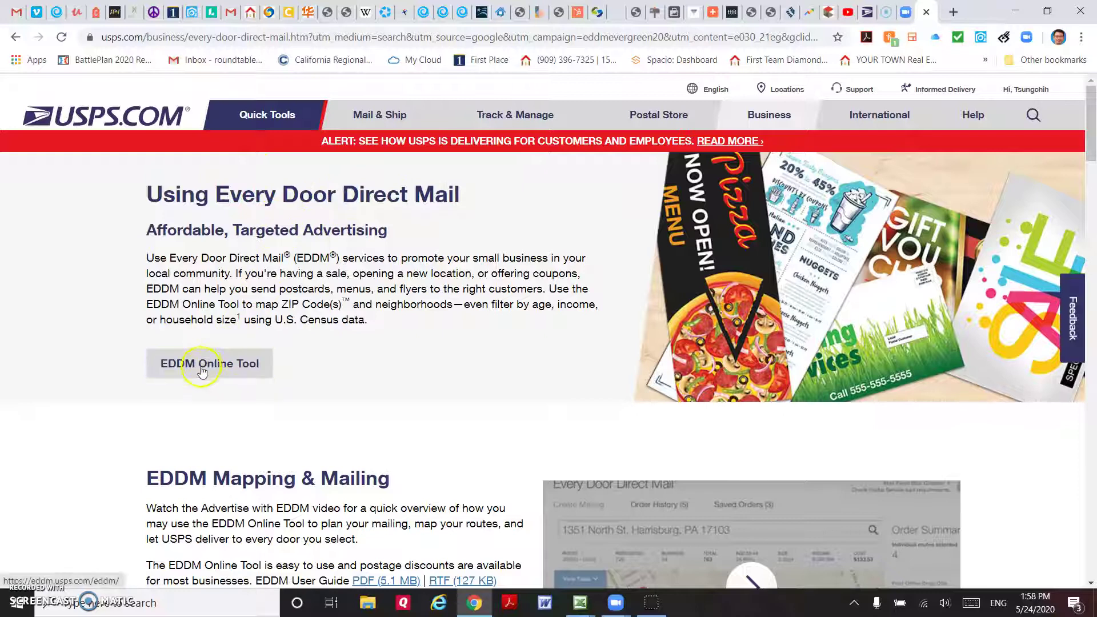
Open the EDDM Online Tool and enter ZIP Code 91765 in its route search box
click(183, 377)
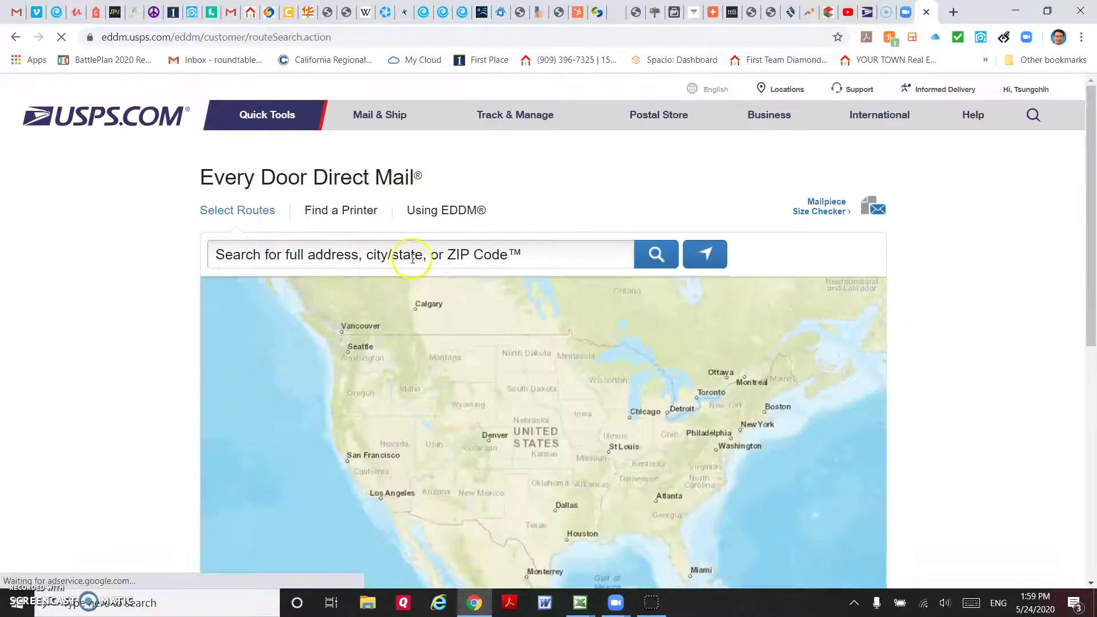
click(418, 255)
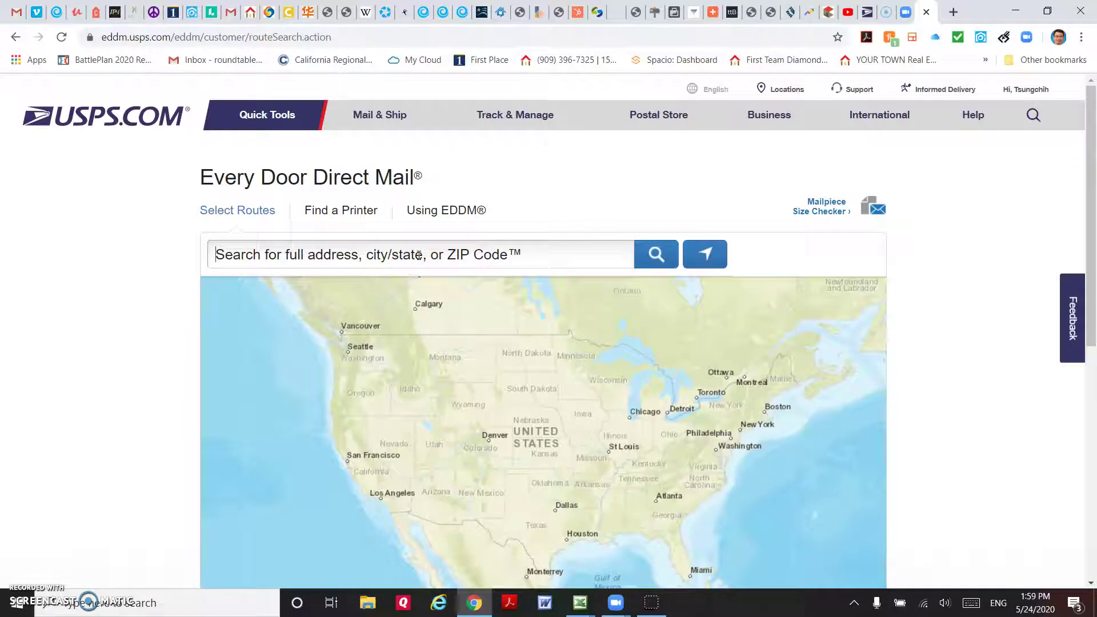
text(91765)
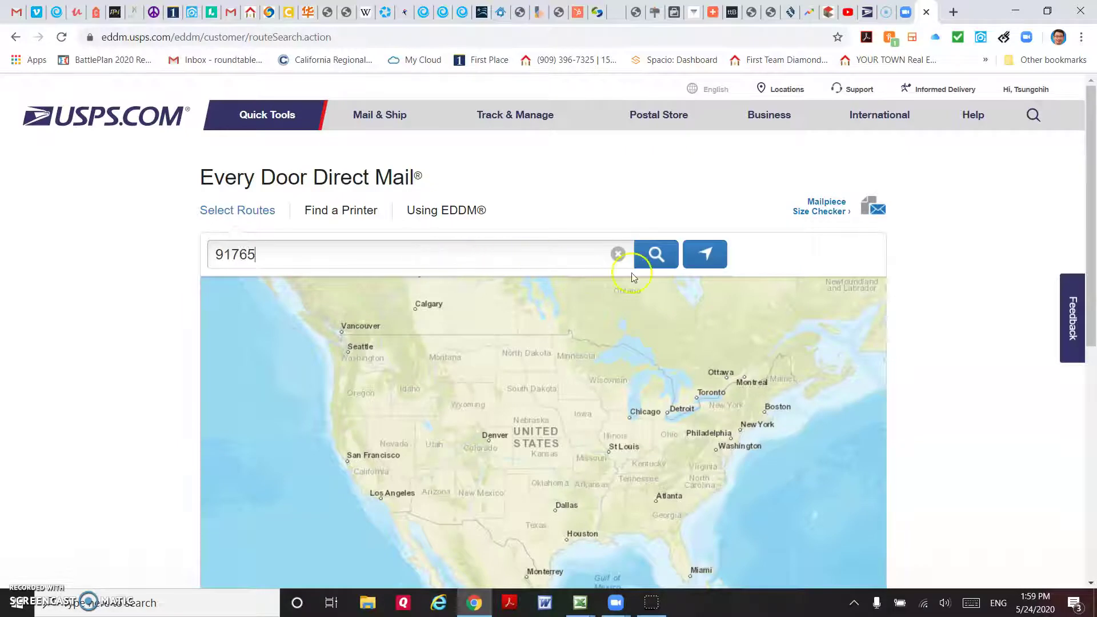
Search for the carrier routes in ZIP 91765
click(656, 255)
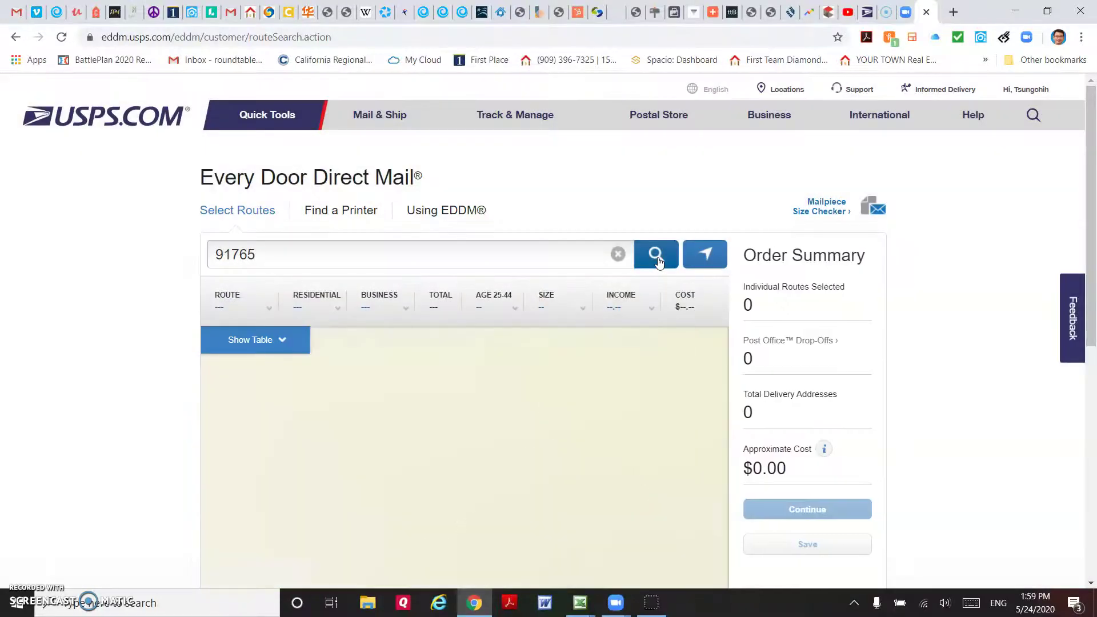
drag(1090, 257, 1090, 373)
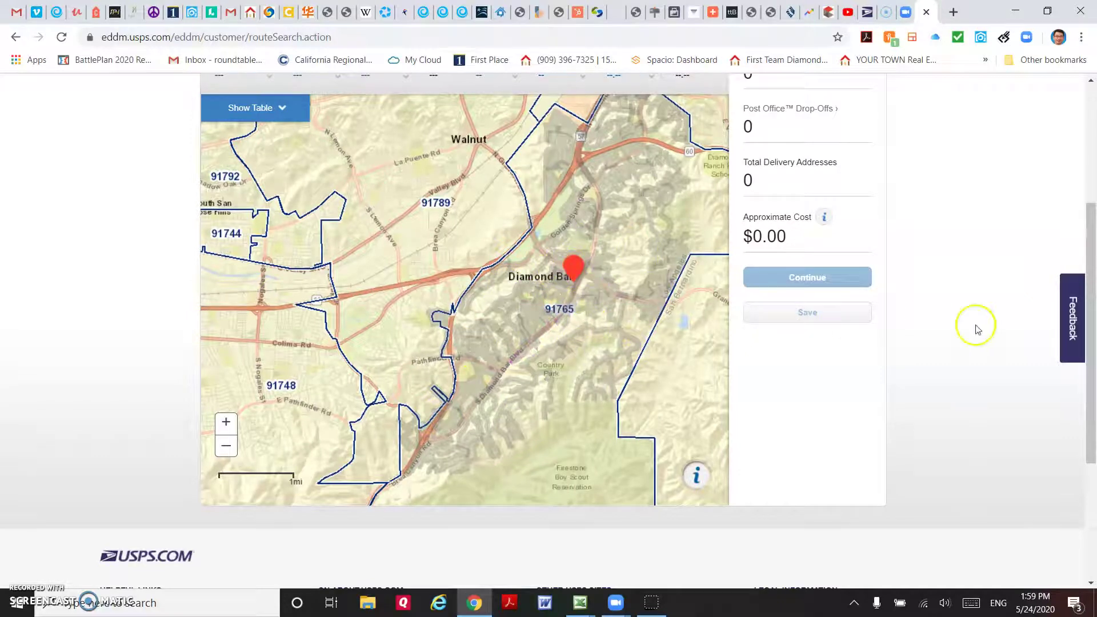
scroll(1085, 308, up, 1)
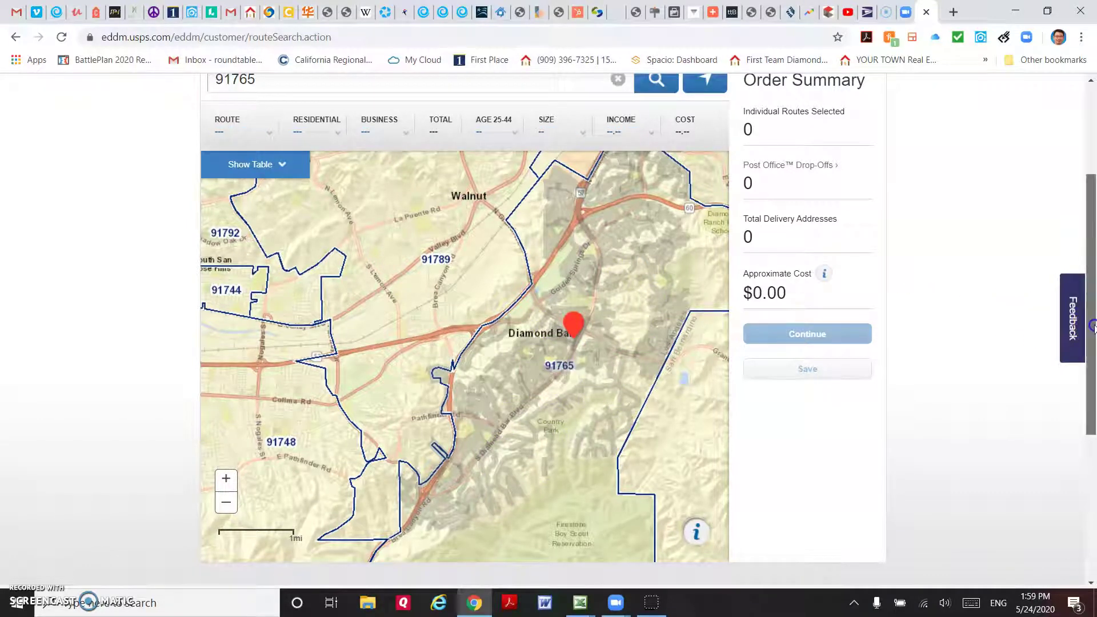
scroll(1074, 320, down, 1)
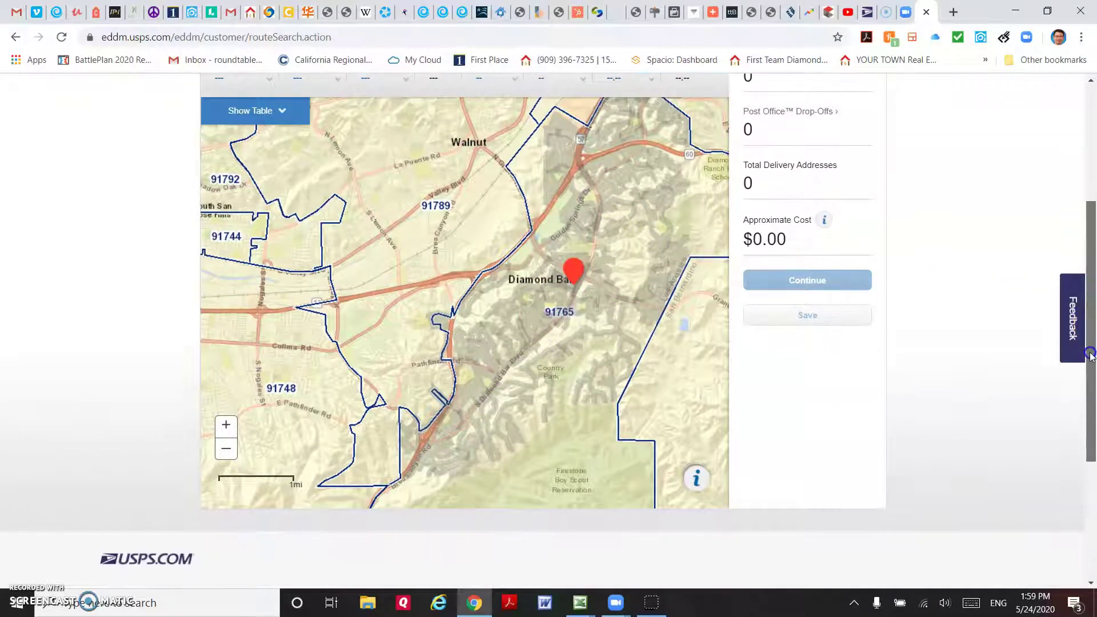
Zoom and pan the map to explore the neighbourhoods and hills south of Diamond Bar
click(227, 428)
click(227, 429)
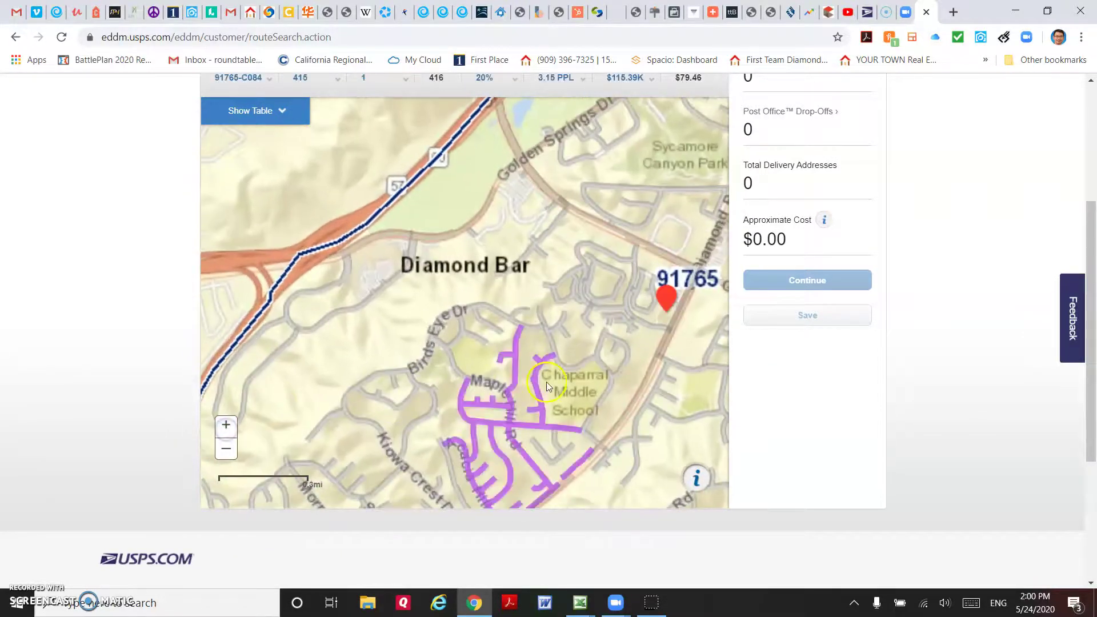
drag(546, 382, 410, 278)
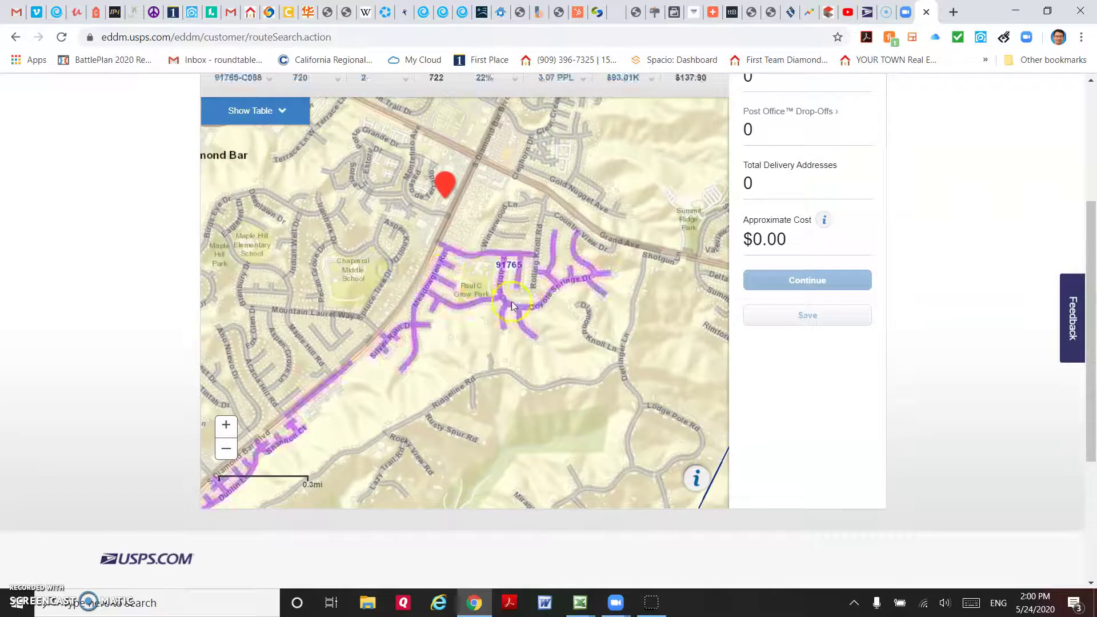
click(436, 249)
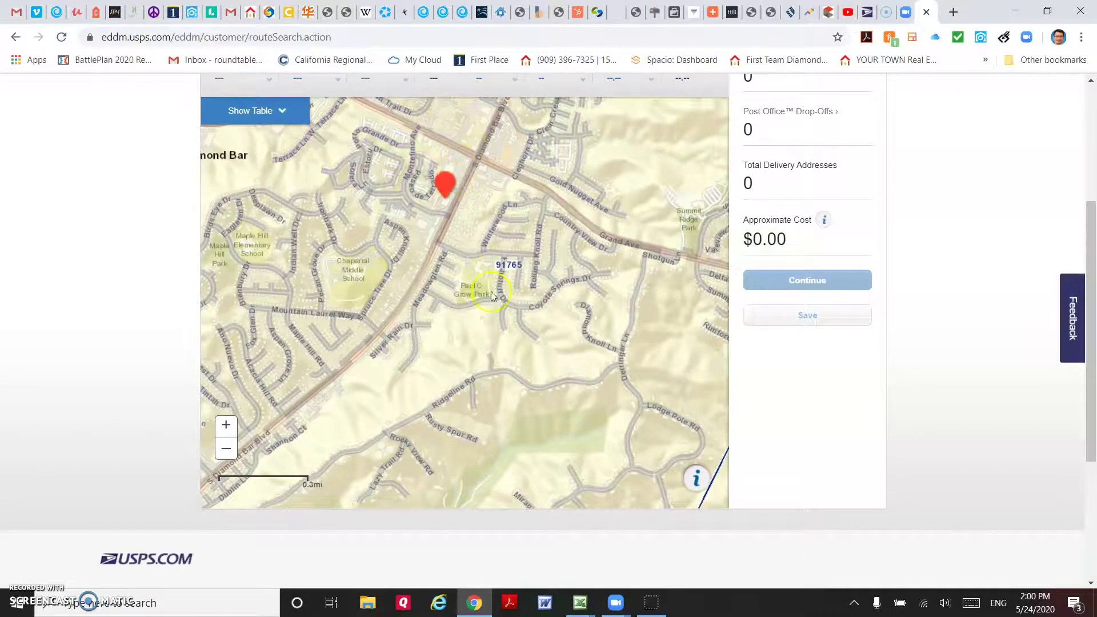
drag(485, 318, 514, 272)
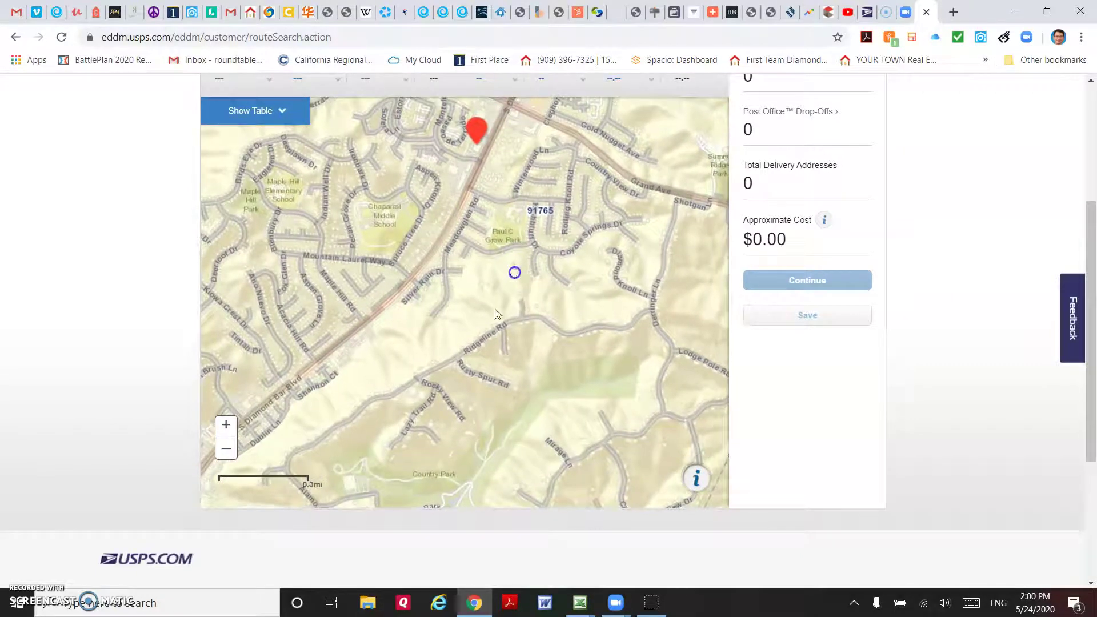
click(227, 449)
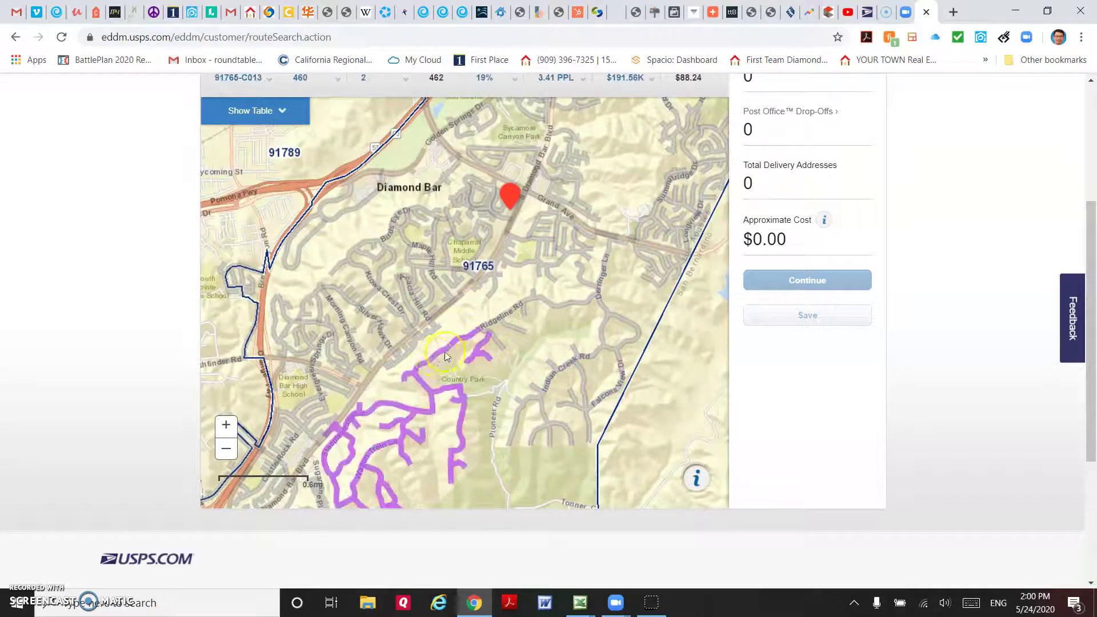
Select the country park and Ridgeline Rd routes, totalling 1063 addresses at $203.03
click(421, 382)
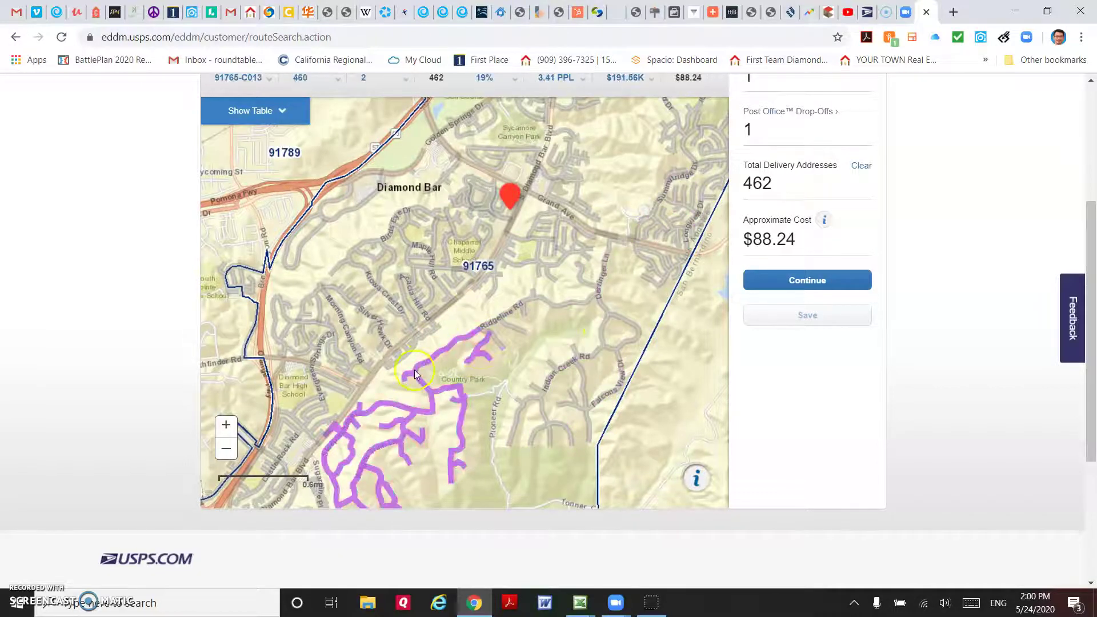
click(423, 378)
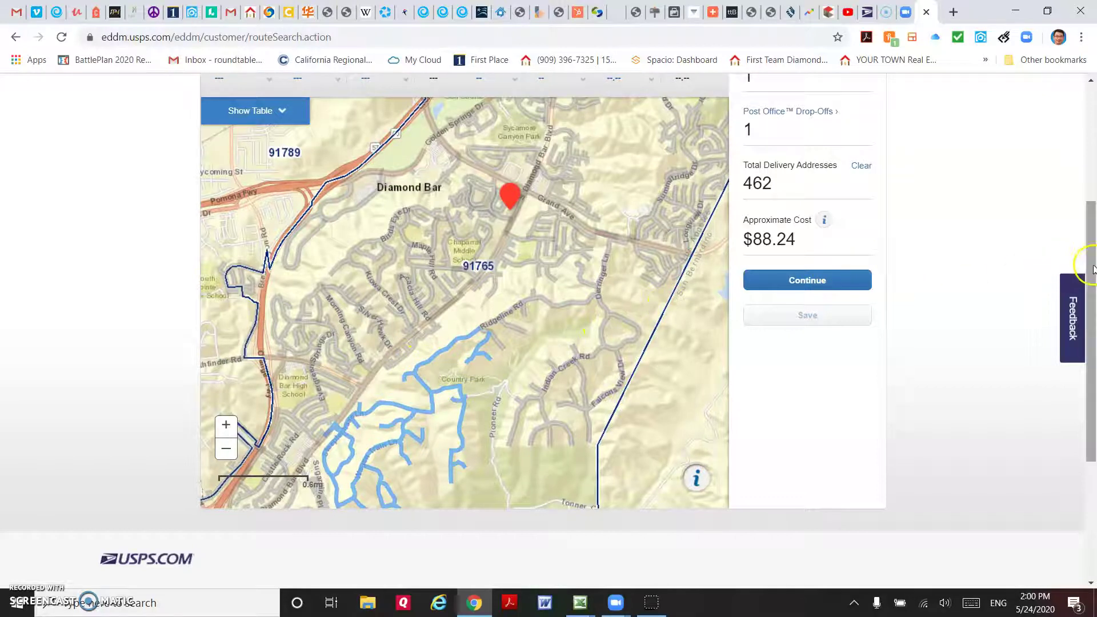
drag(1092, 259, 1092, 241)
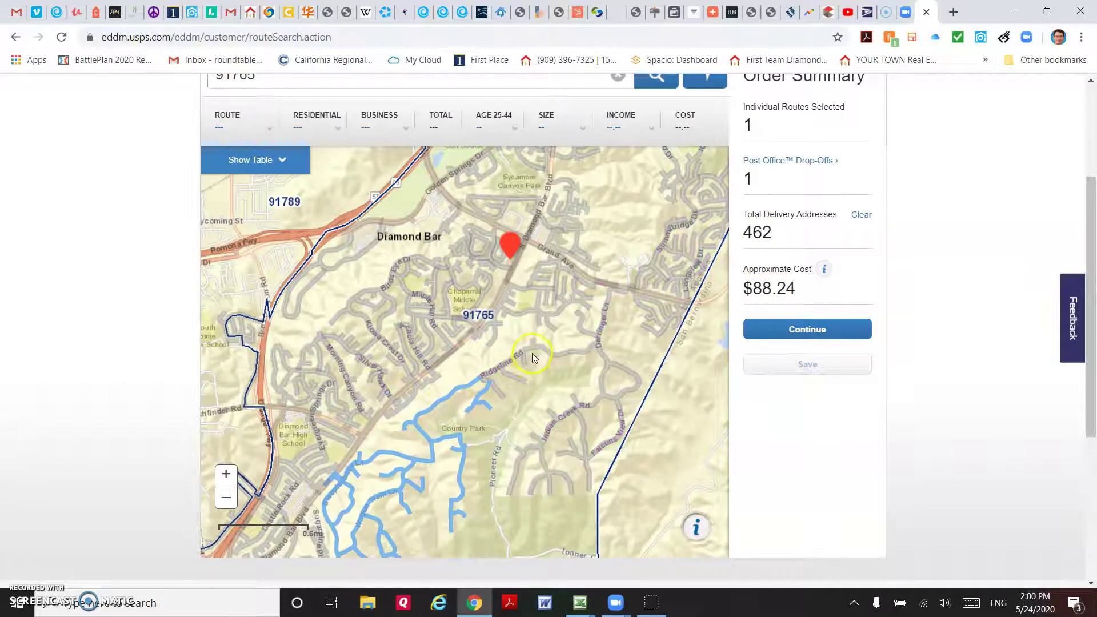
click(534, 348)
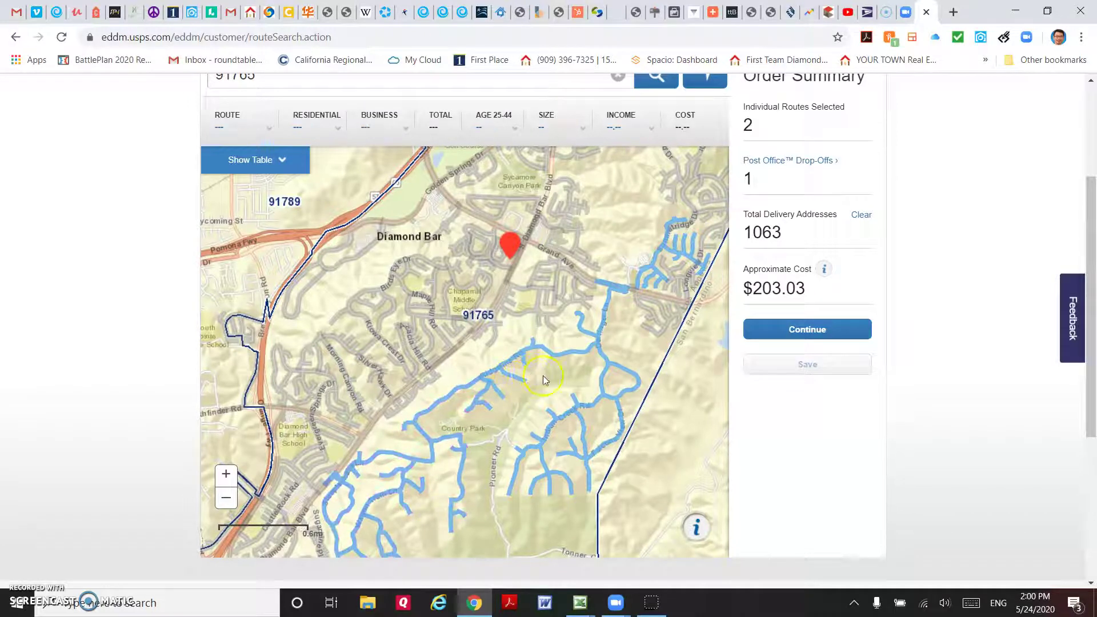
click(532, 335)
drag(1091, 322, 1092, 309)
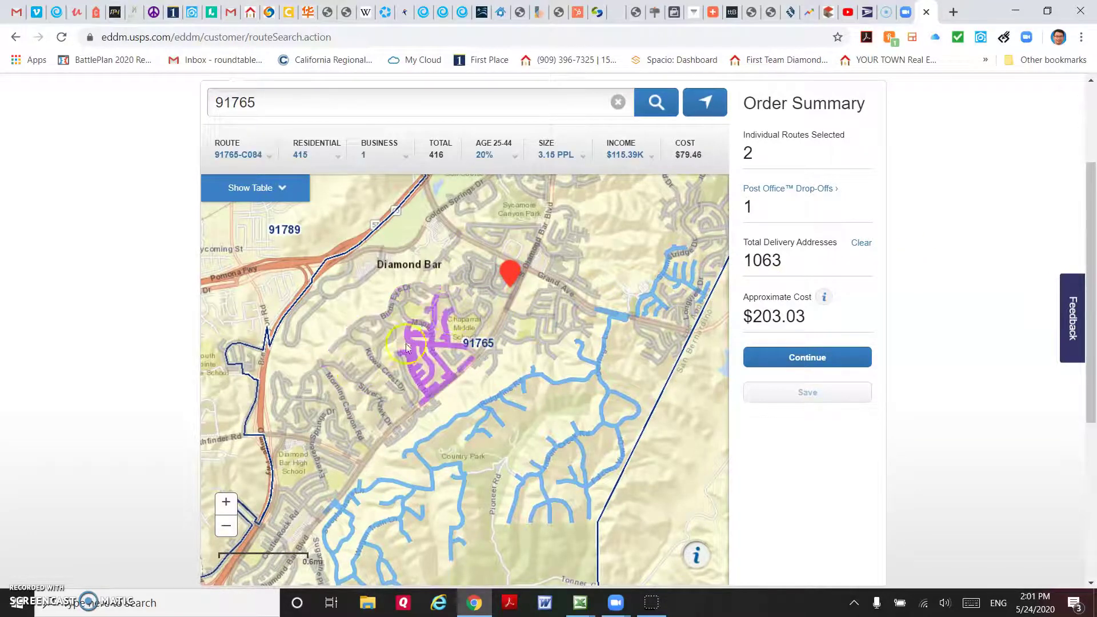
Show the table of all 91765 routes and scroll through it
click(289, 191)
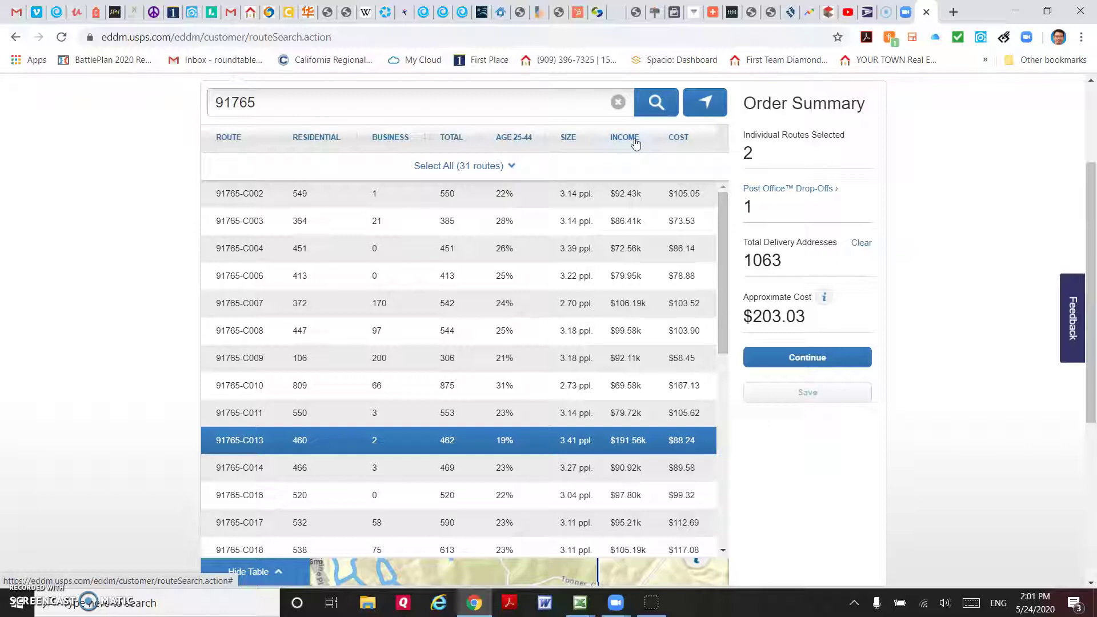
click(721, 209)
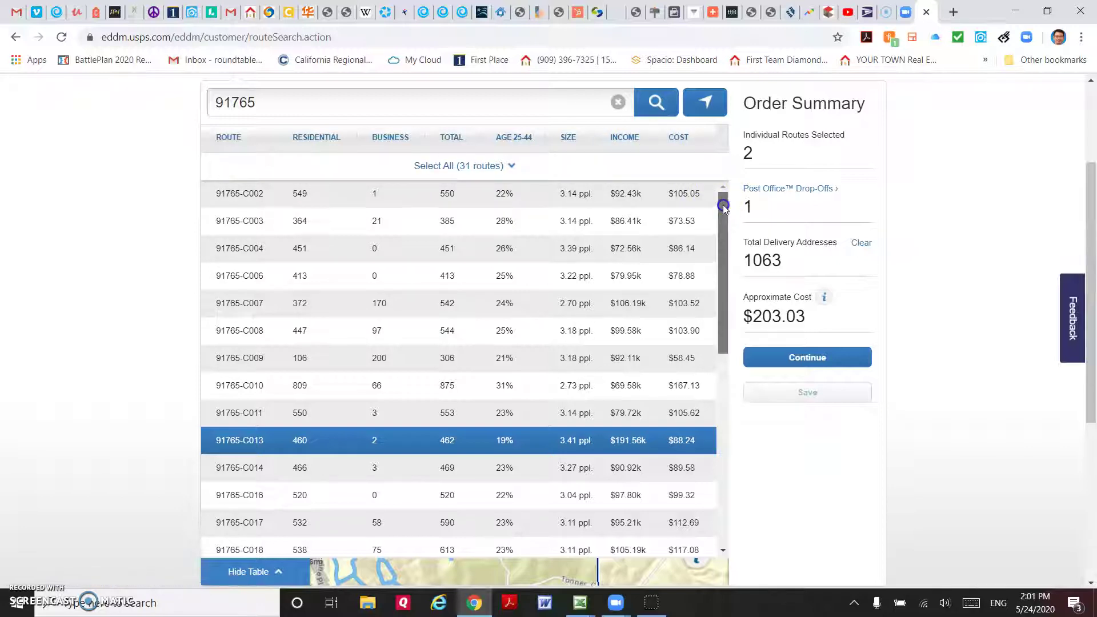
drag(723, 209, 722, 223)
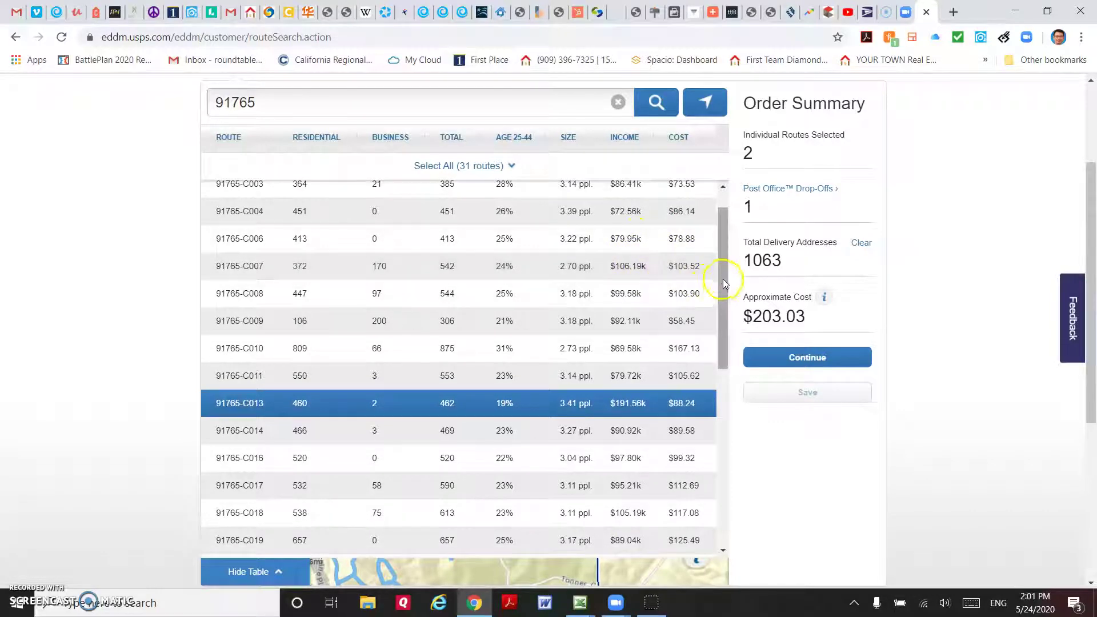
drag(722, 278, 725, 472)
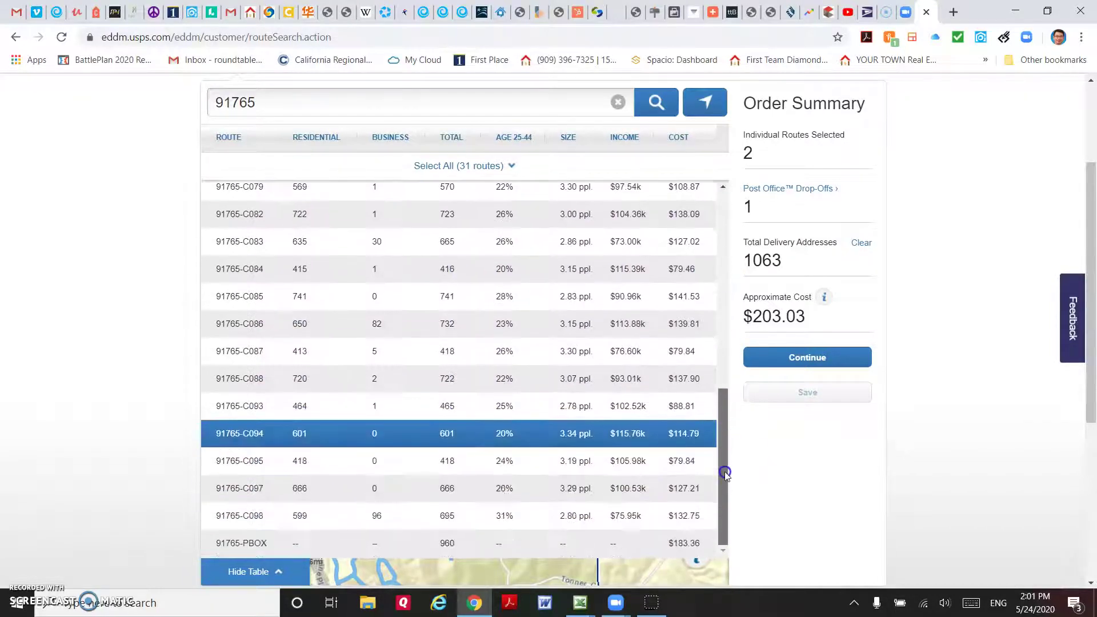
scroll(704, 448, down, 1)
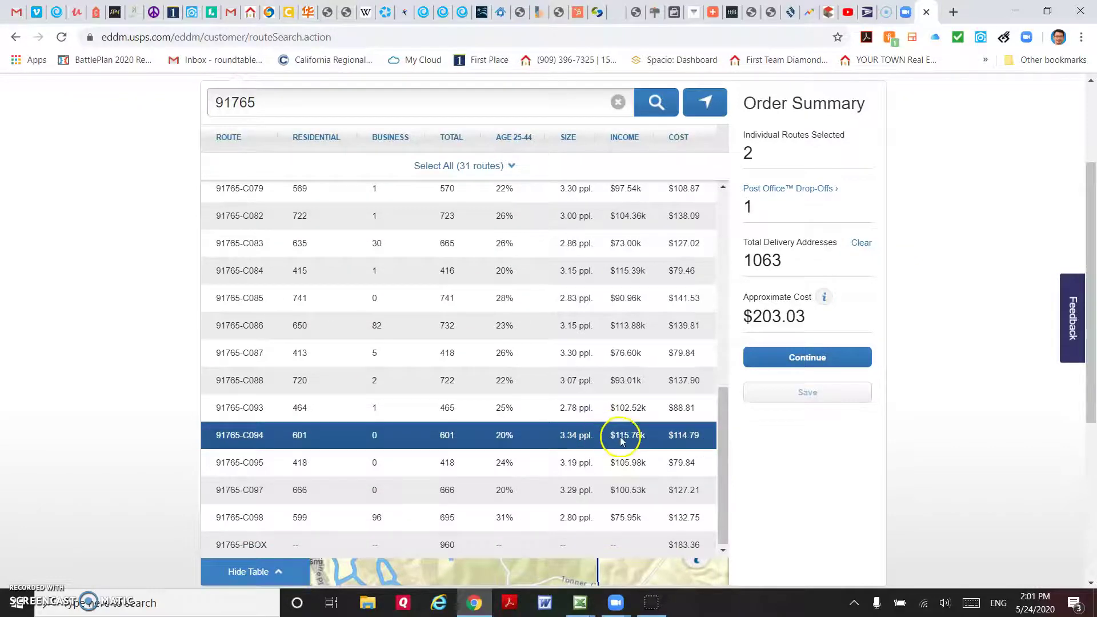
drag(722, 437, 727, 308)
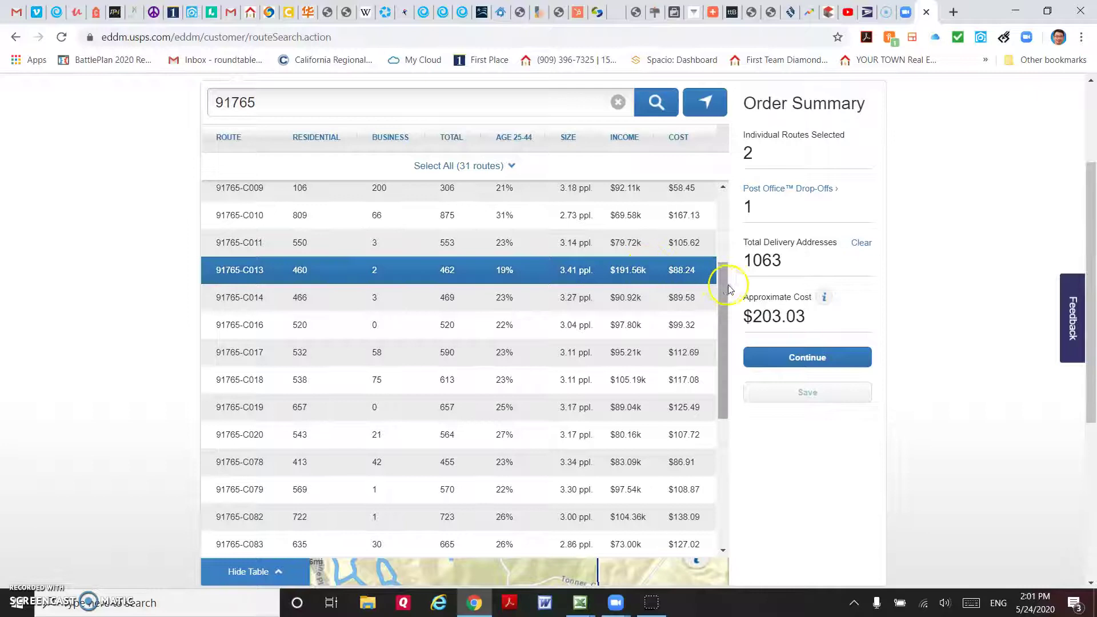
drag(727, 289, 727, 232)
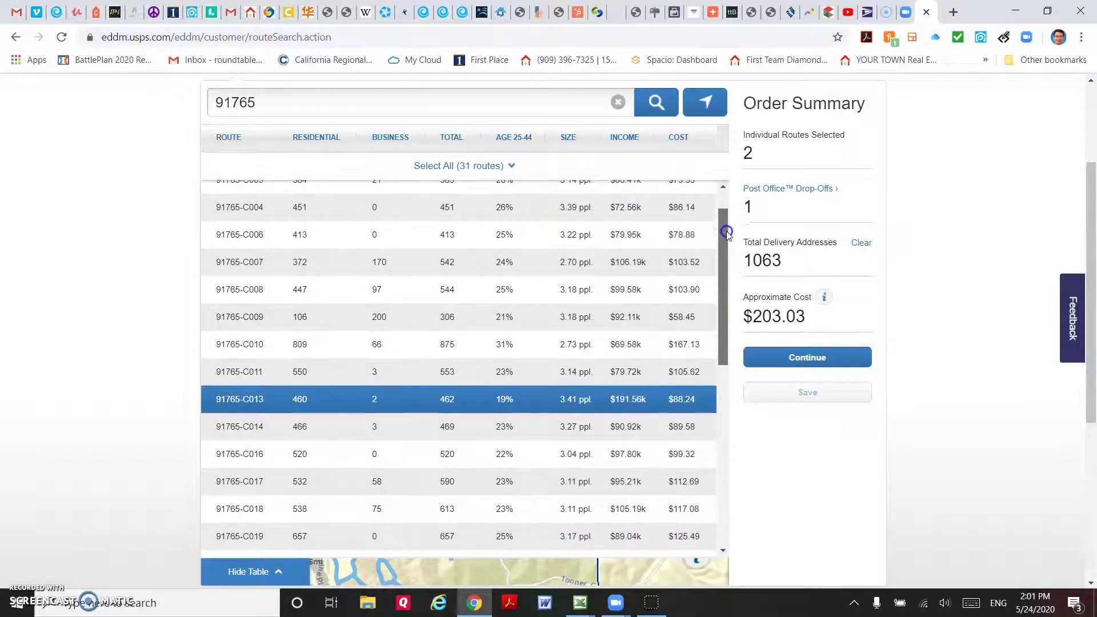
Add routes 91765-C007 and 91765-C018 to the order
click(649, 263)
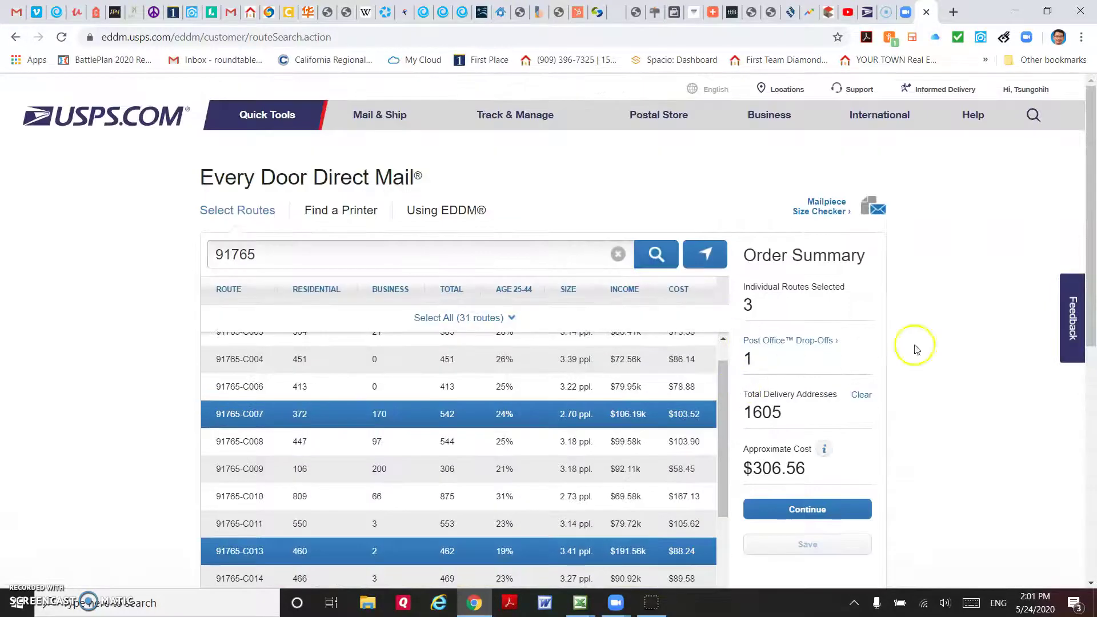
scroll(1085, 275, down, 4)
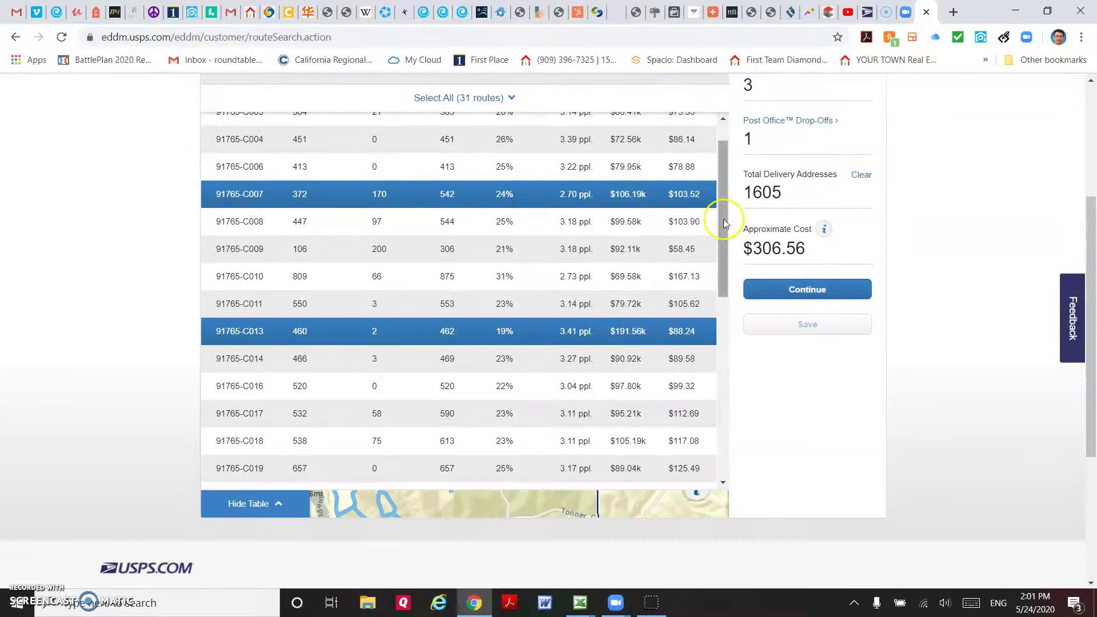
drag(726, 228, 715, 318)
click(640, 210)
drag(1087, 217, 1089, 389)
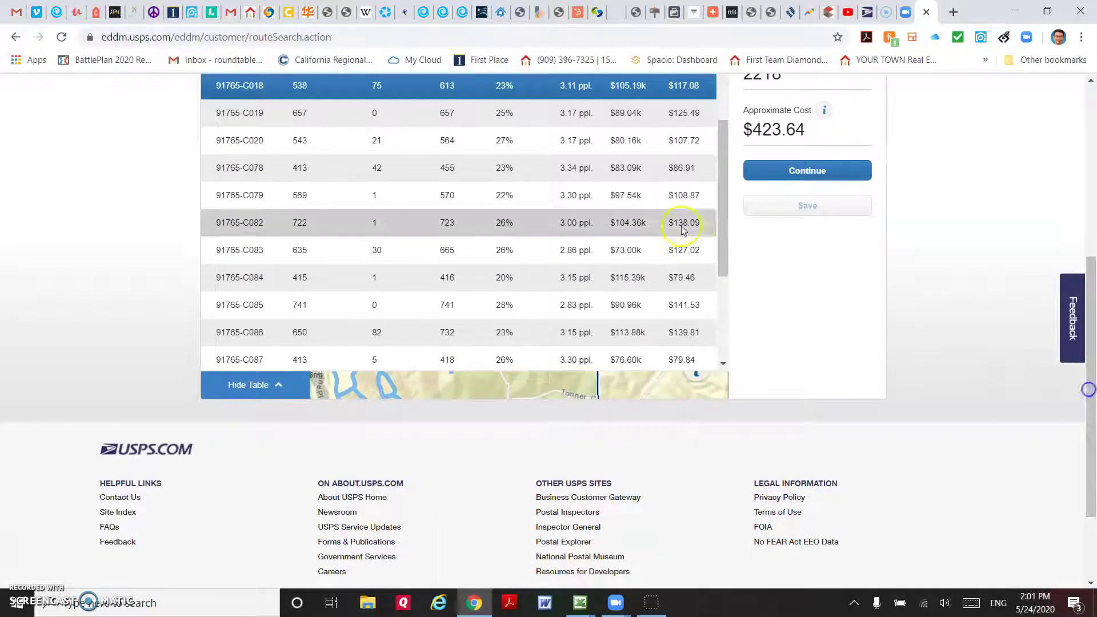
Add routes 91765-C082 and 91765-C095, bringing the order to 3359 addresses at $641.57
click(651, 223)
scroll(751, 270, down, 4)
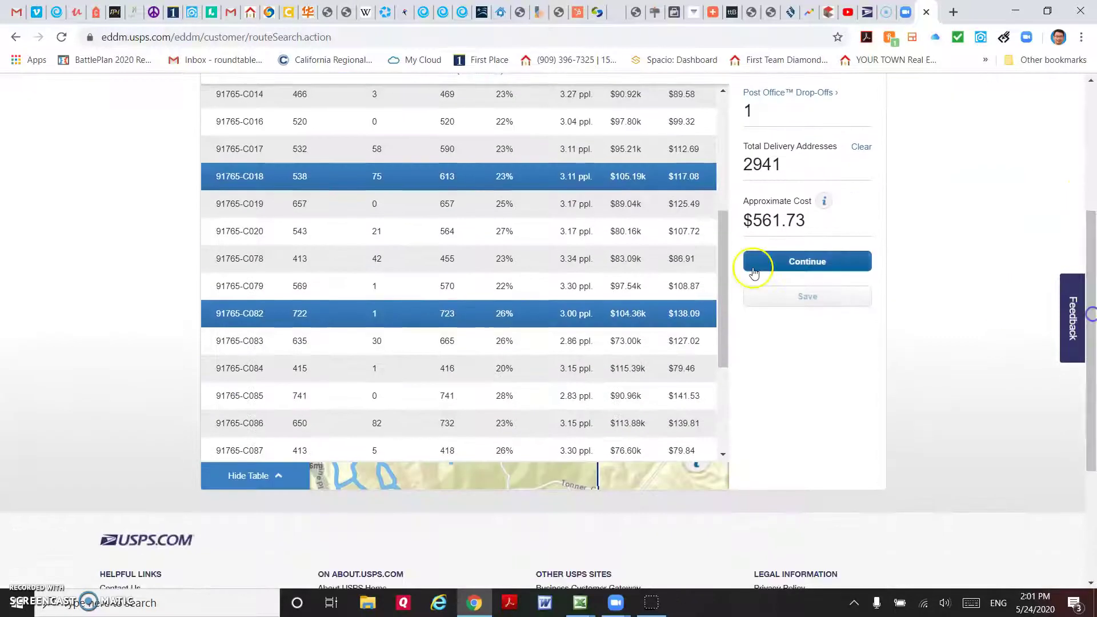
drag(723, 249, 714, 348)
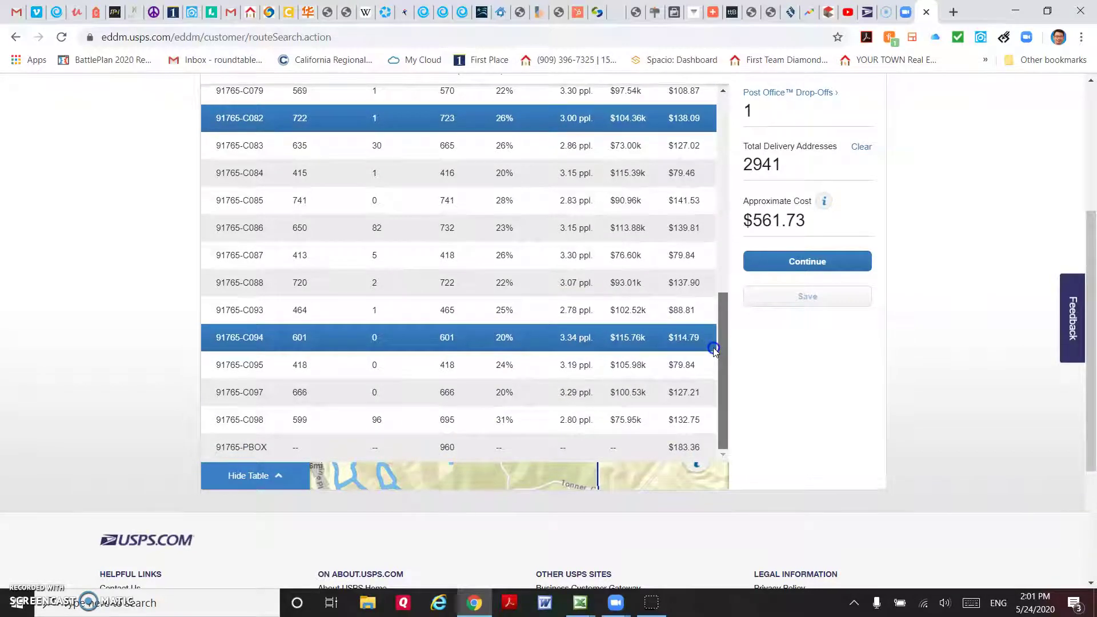
scroll(643, 365, down, 1)
click(643, 366)
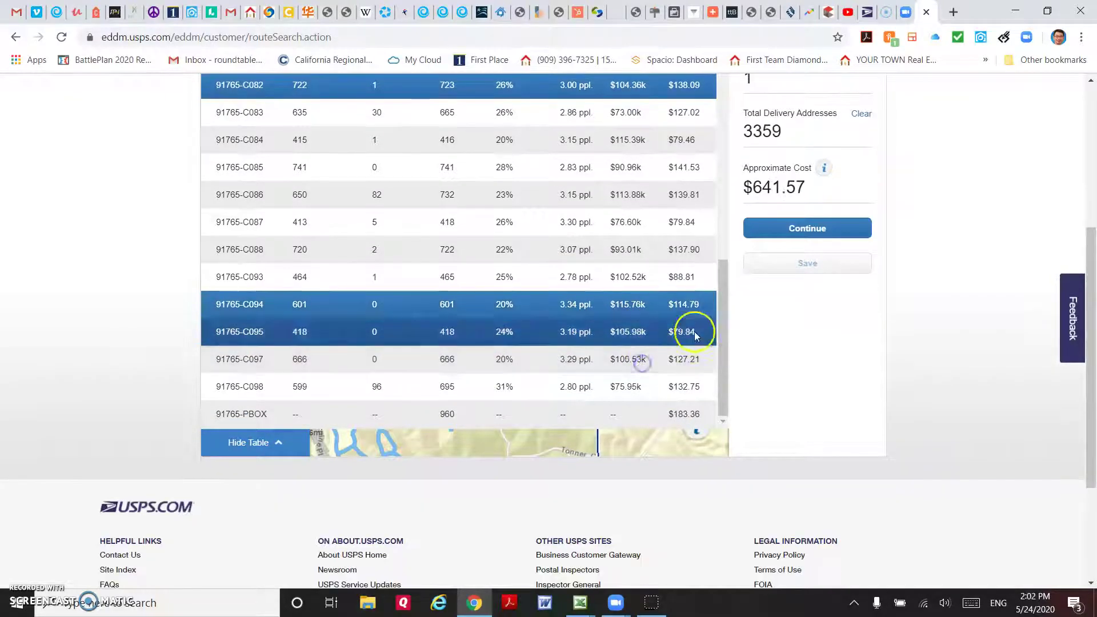
scroll(720, 323, up, 1)
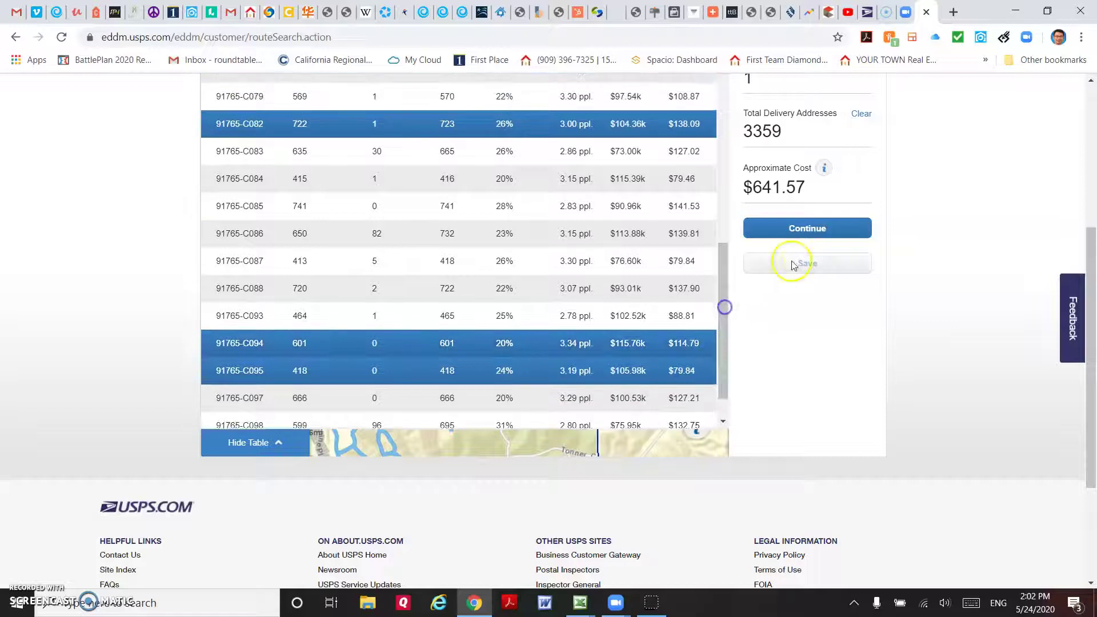
scroll(1090, 237, up, 2)
scroll(1091, 237, up, 2)
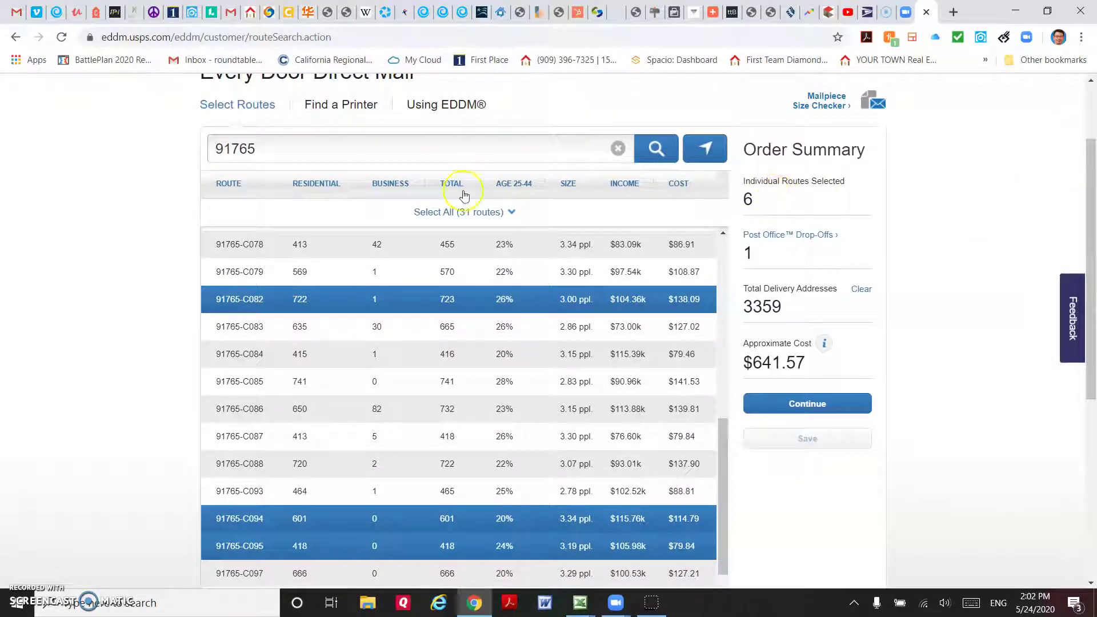
Filter routes to Residential Only, lowering the six routes to 3111 addresses at $594.20
click(312, 186)
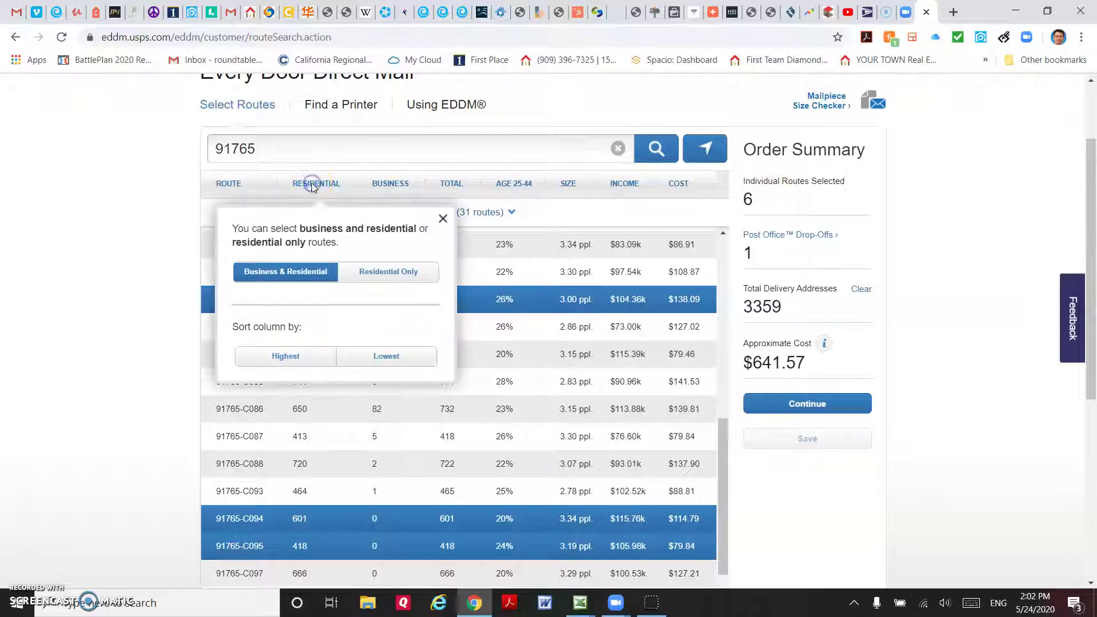
click(403, 278)
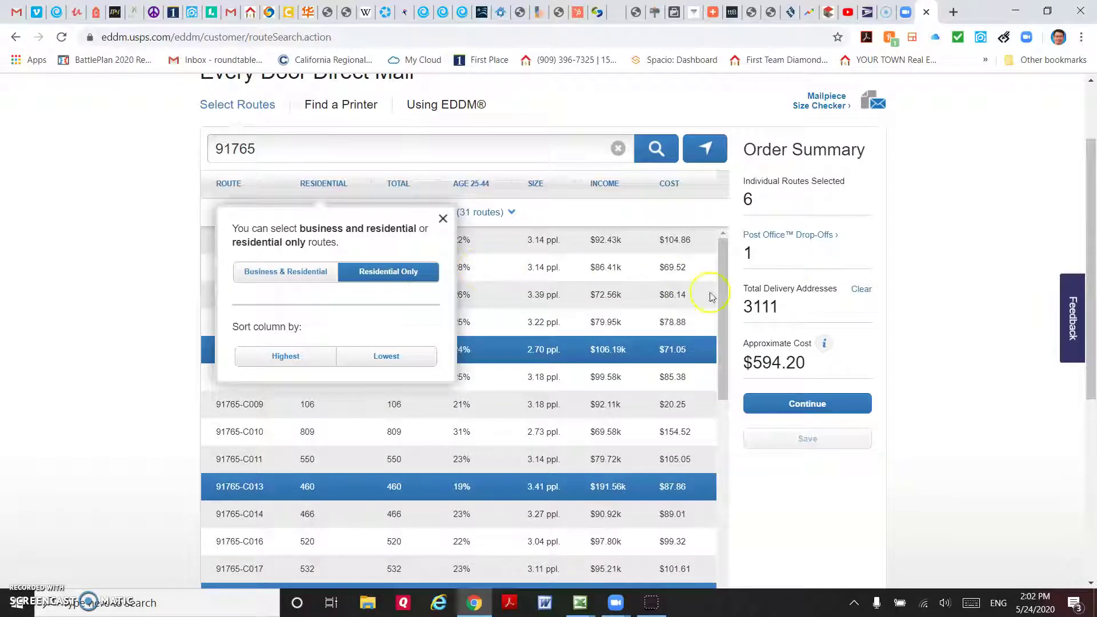
click(442, 220)
mouse_move(726, 260)
mouse_down()
mouse_move(727, 314)
mouse_move(731, 243)
mouse_up()
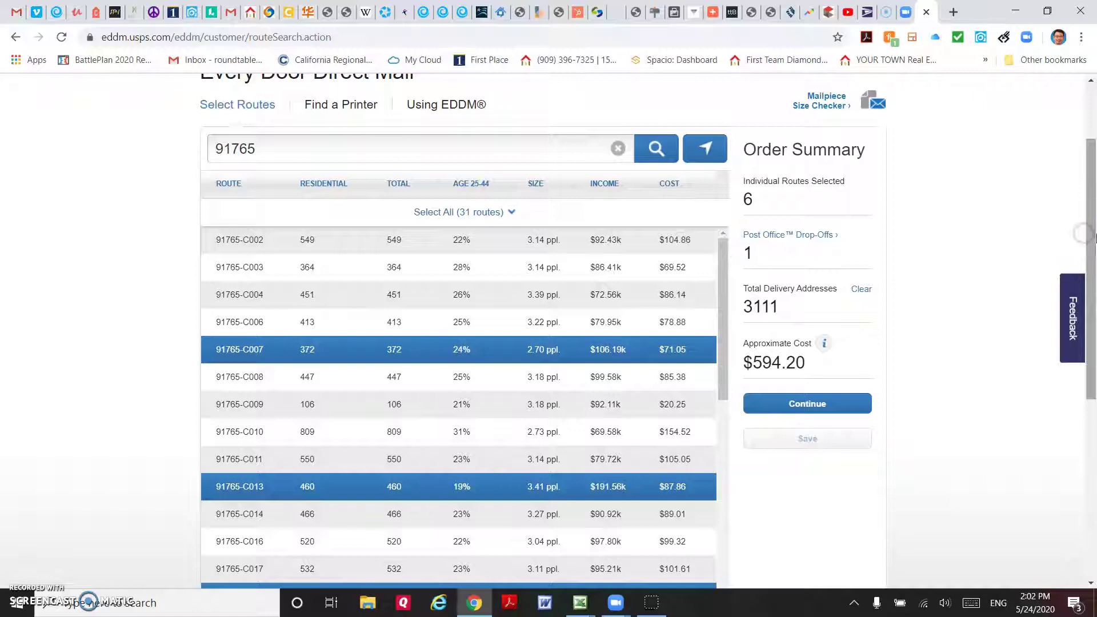
scroll(1081, 234, down, 1)
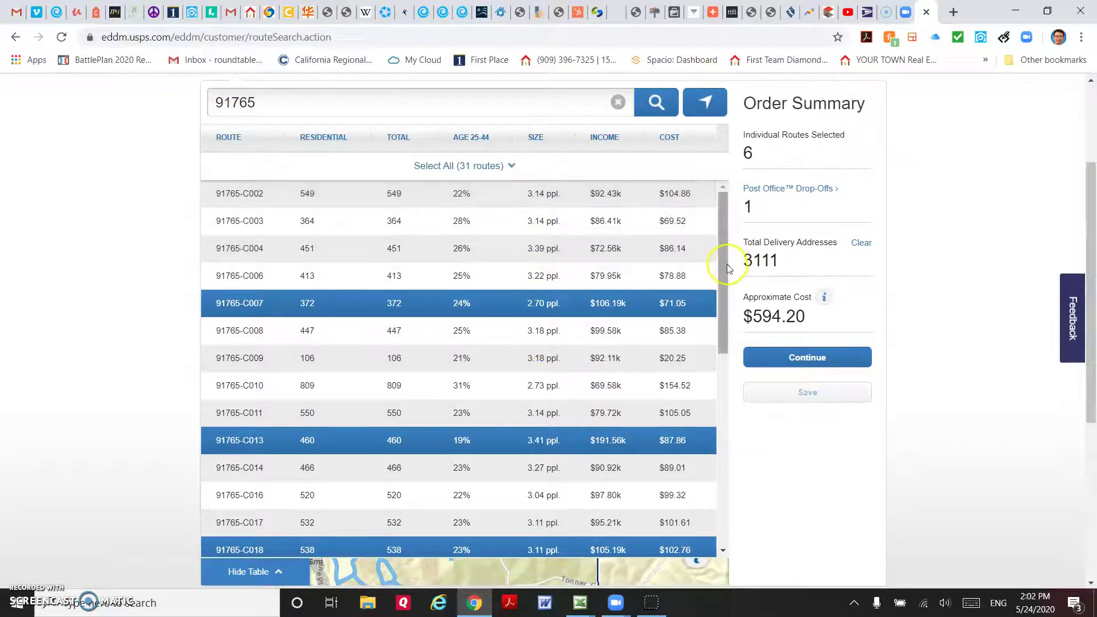
mouse_move(723, 264)
mouse_down()
mouse_move(717, 385)
mouse_move(733, 246)
mouse_up()
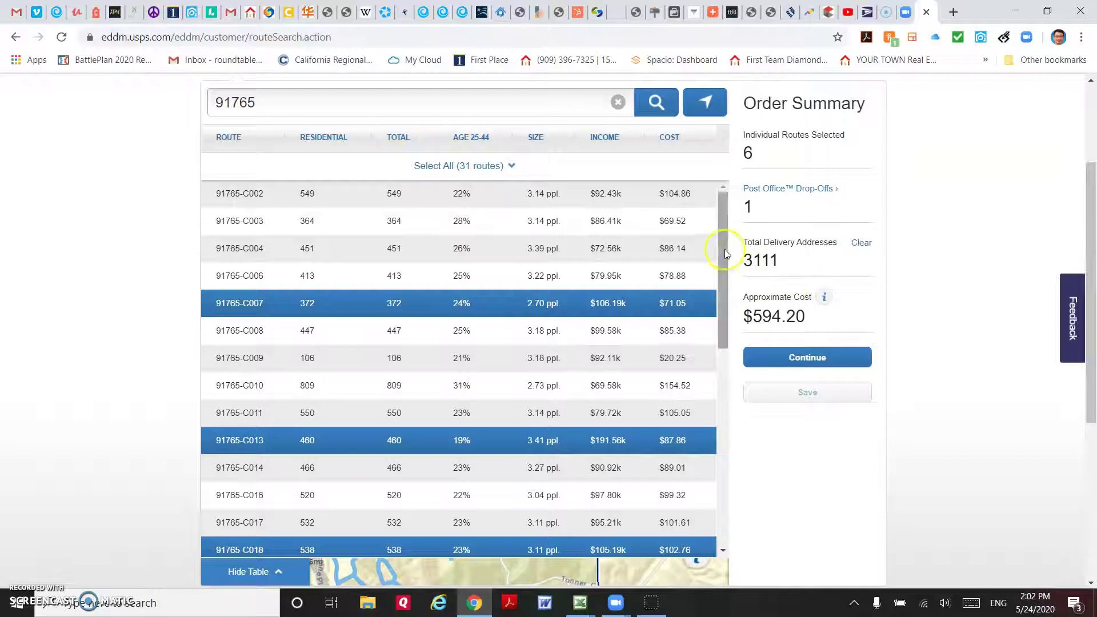
drag(724, 254, 721, 326)
drag(1090, 269, 1011, 299)
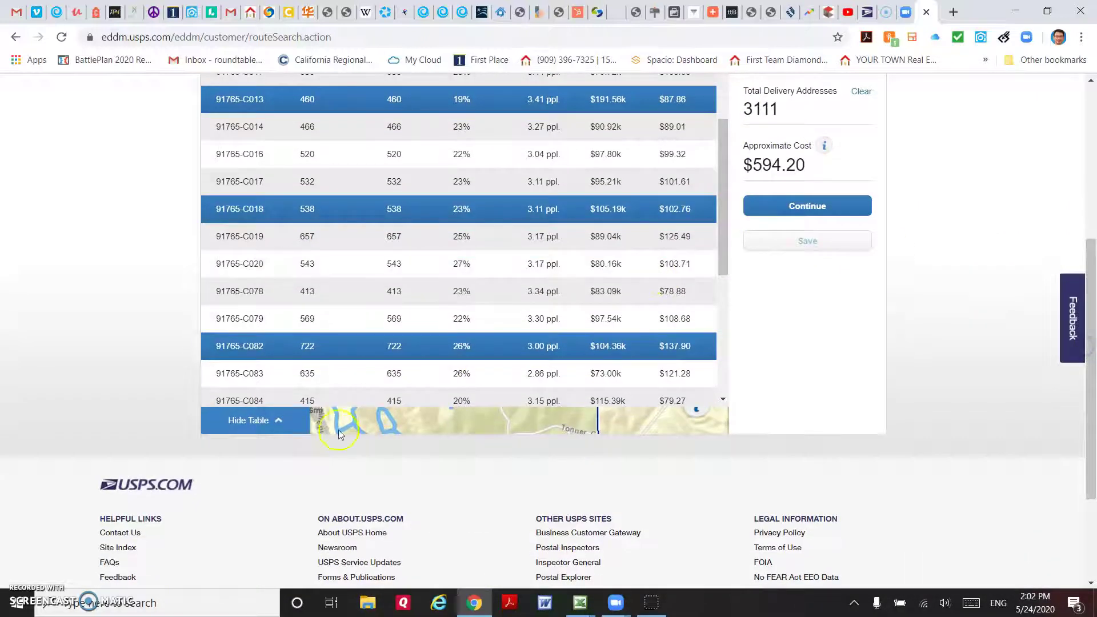
Hide the route table and zoom the map out to show the whole 91765 route area
click(261, 425)
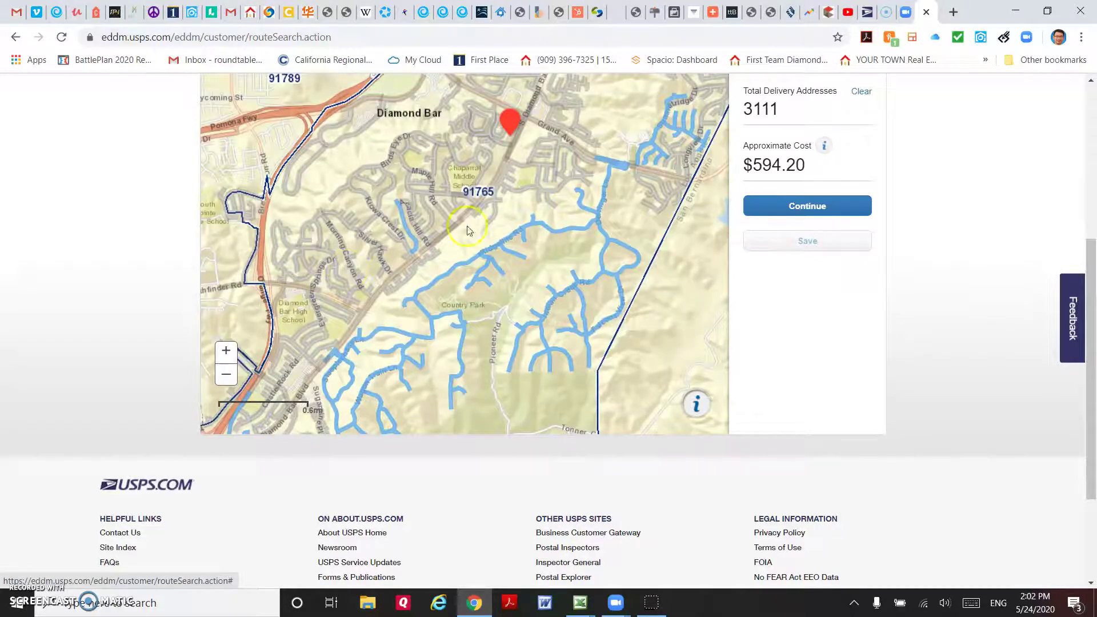
click(225, 374)
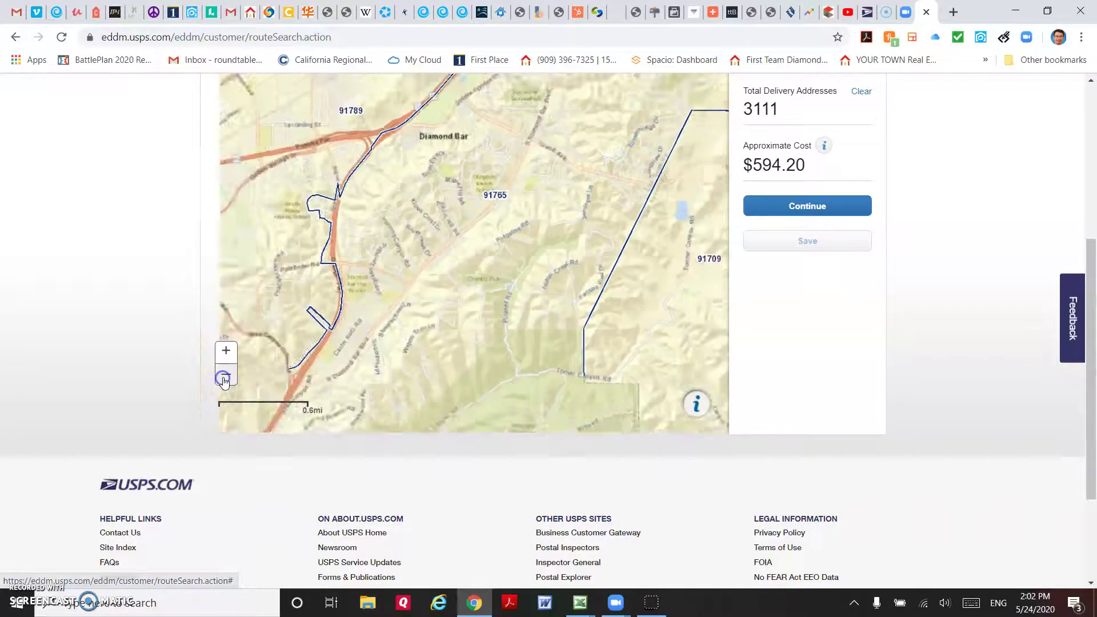
drag(1092, 339, 1092, 297)
drag(655, 349, 631, 422)
click(407, 474)
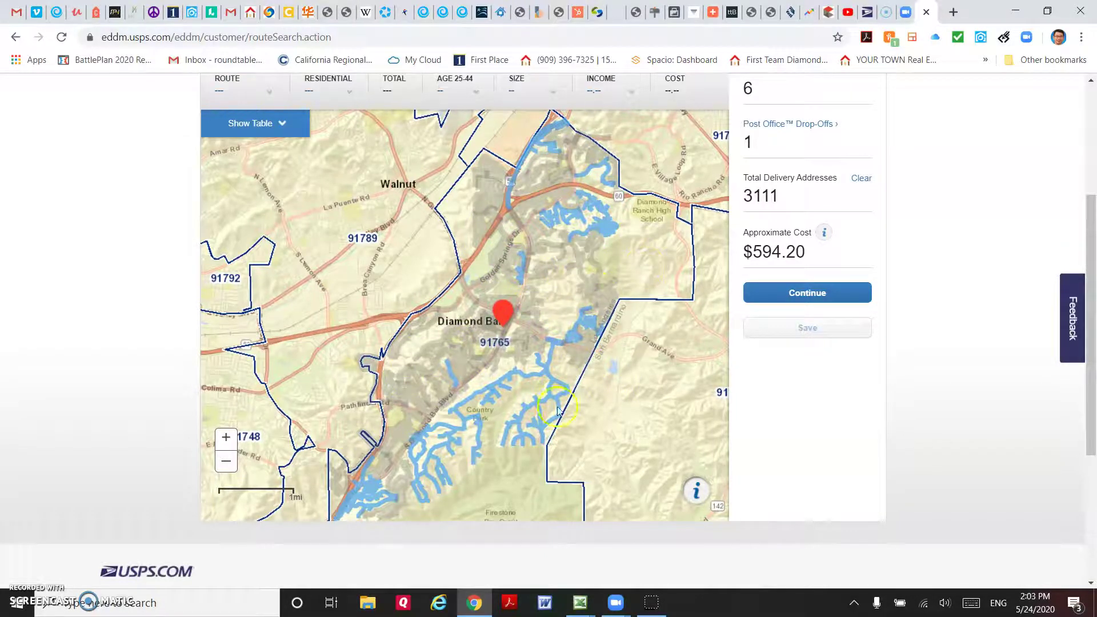
drag(1092, 274, 1092, 231)
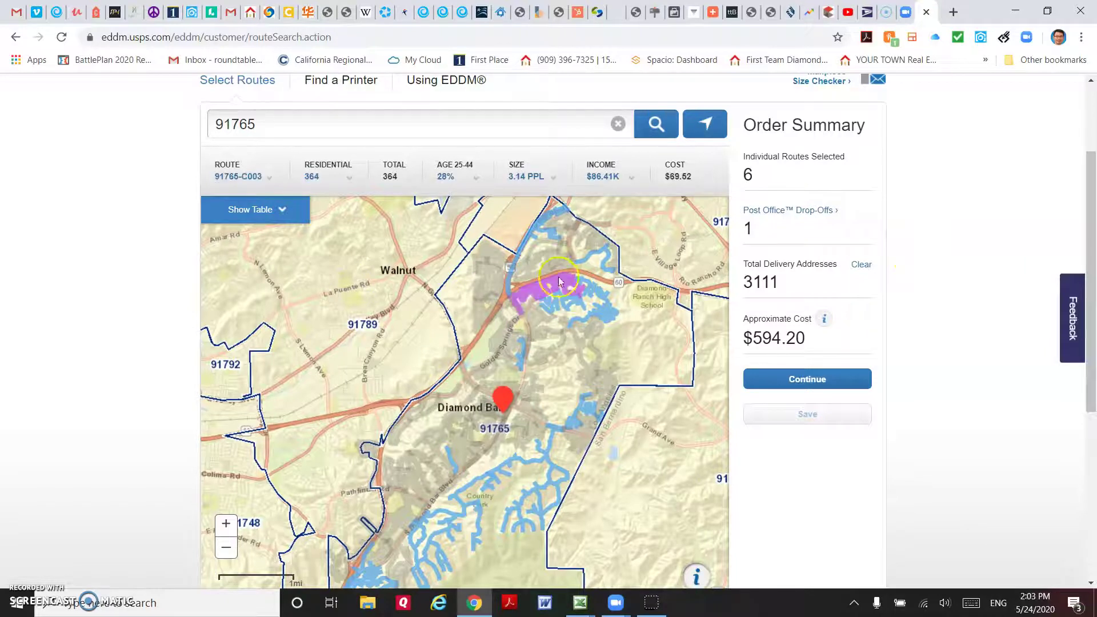
Continue with the six selected routes and sign in to the USPS account
click(804, 378)
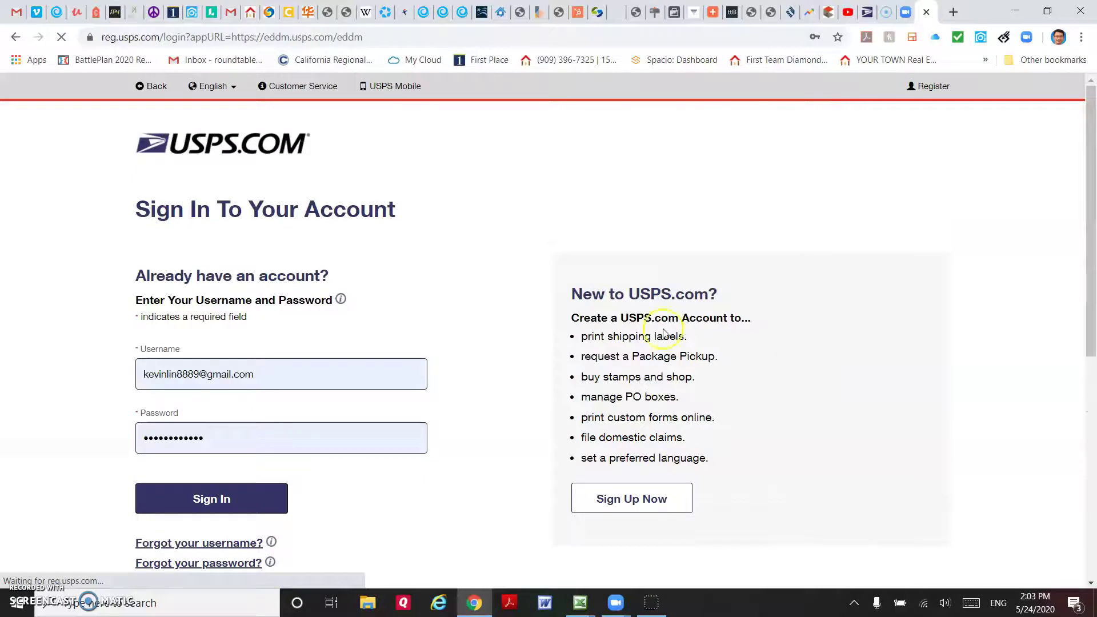
click(229, 501)
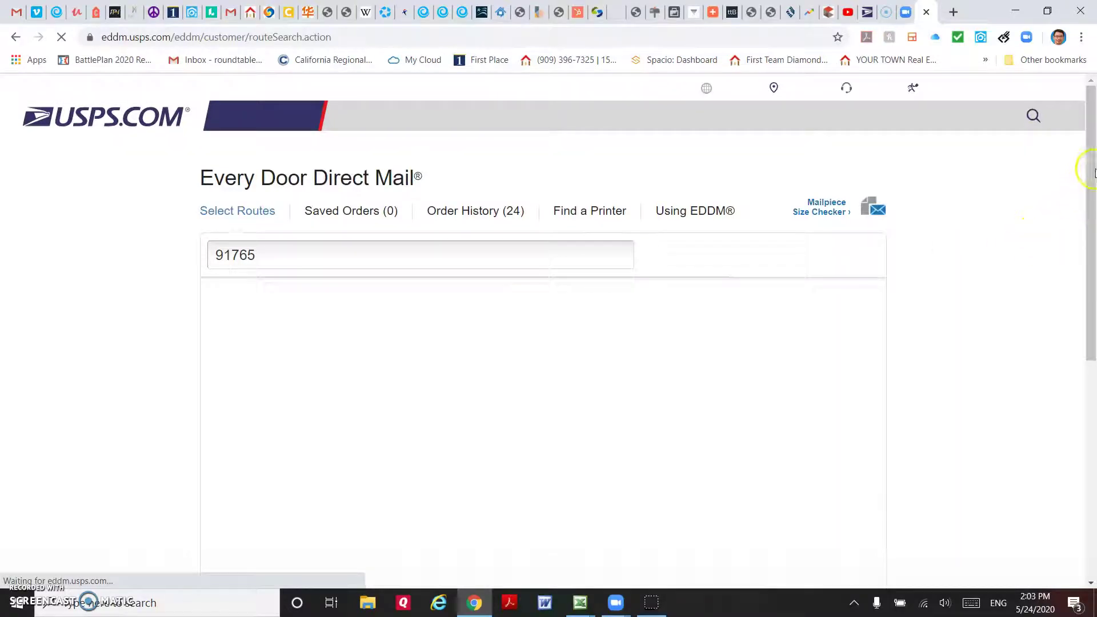
drag(1091, 166, 1089, 226)
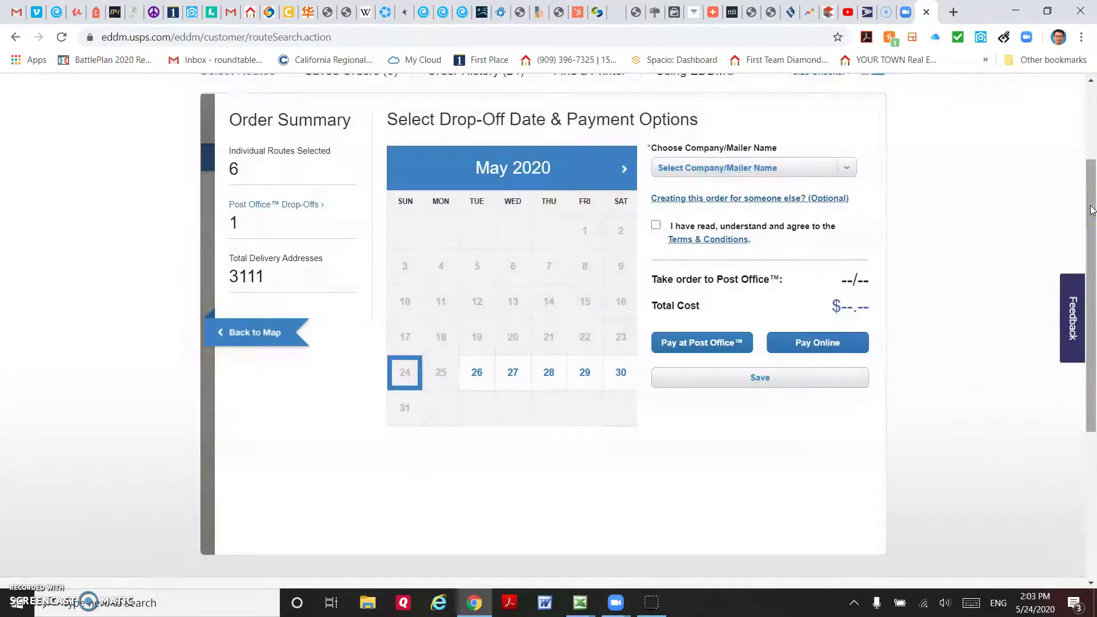
Pick May 29 as the drop-off date, accept the terms, and pay $594.20 online
drag(1091, 208, 1091, 176)
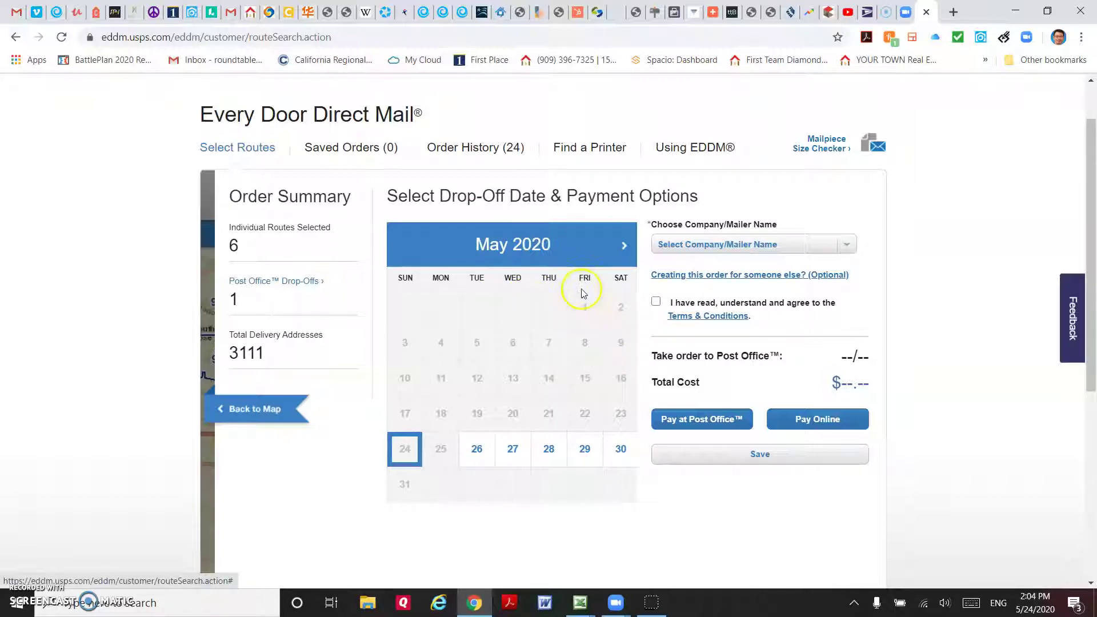
click(590, 458)
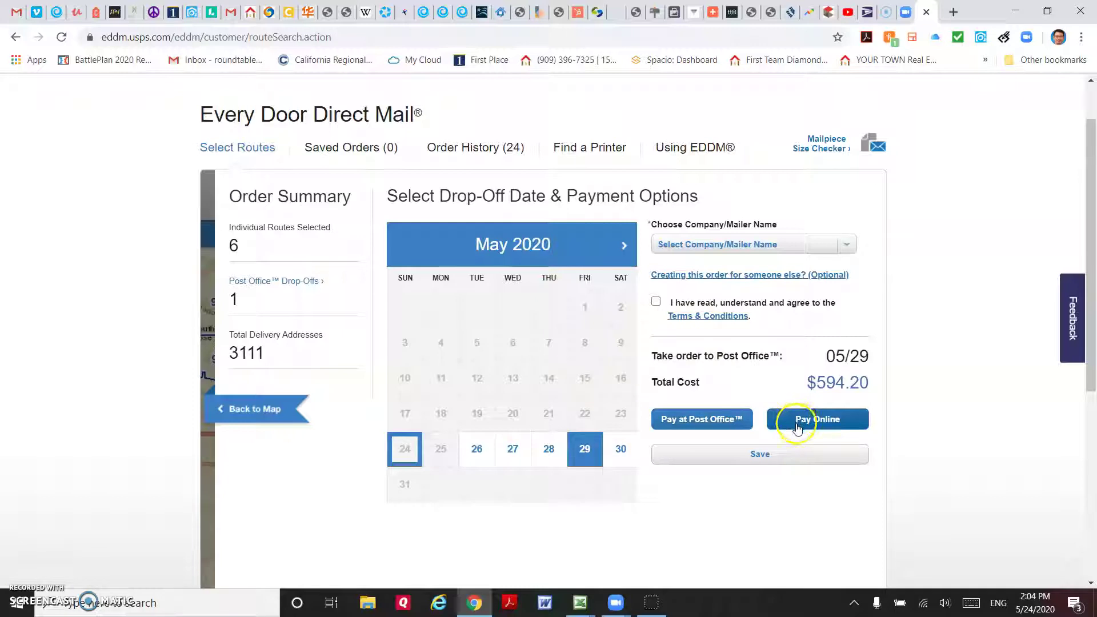
click(656, 303)
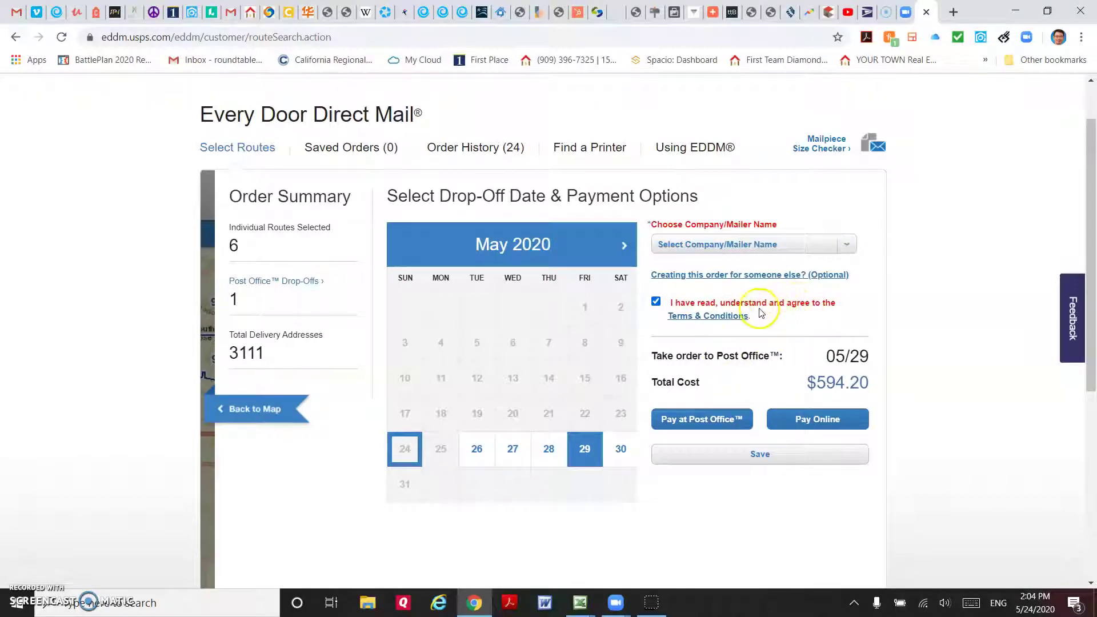
click(797, 423)
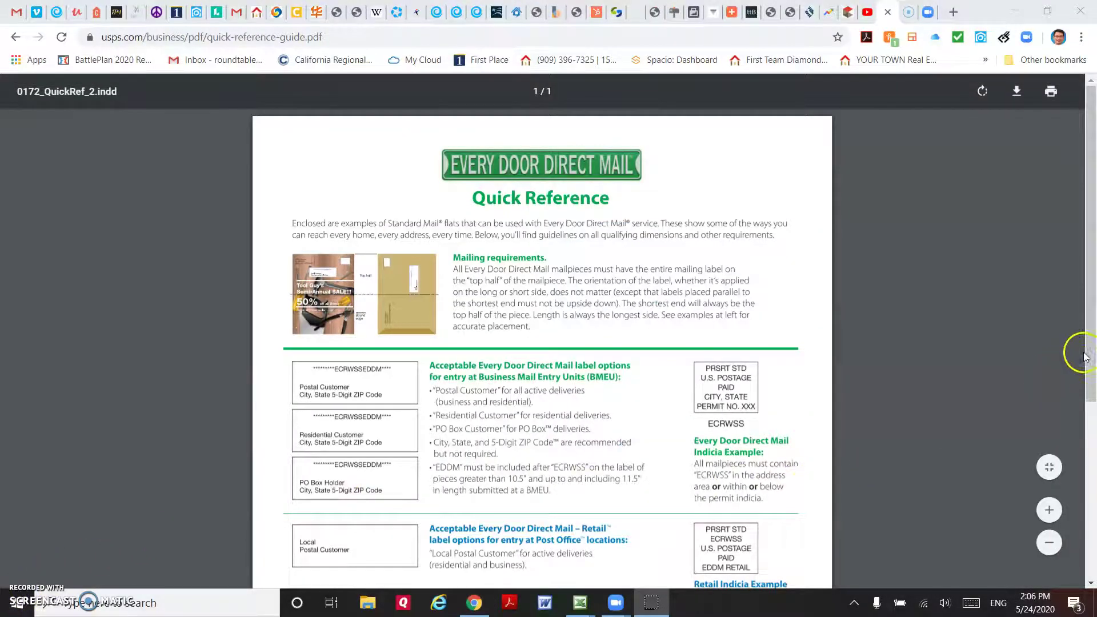
drag(1088, 360, 1092, 390)
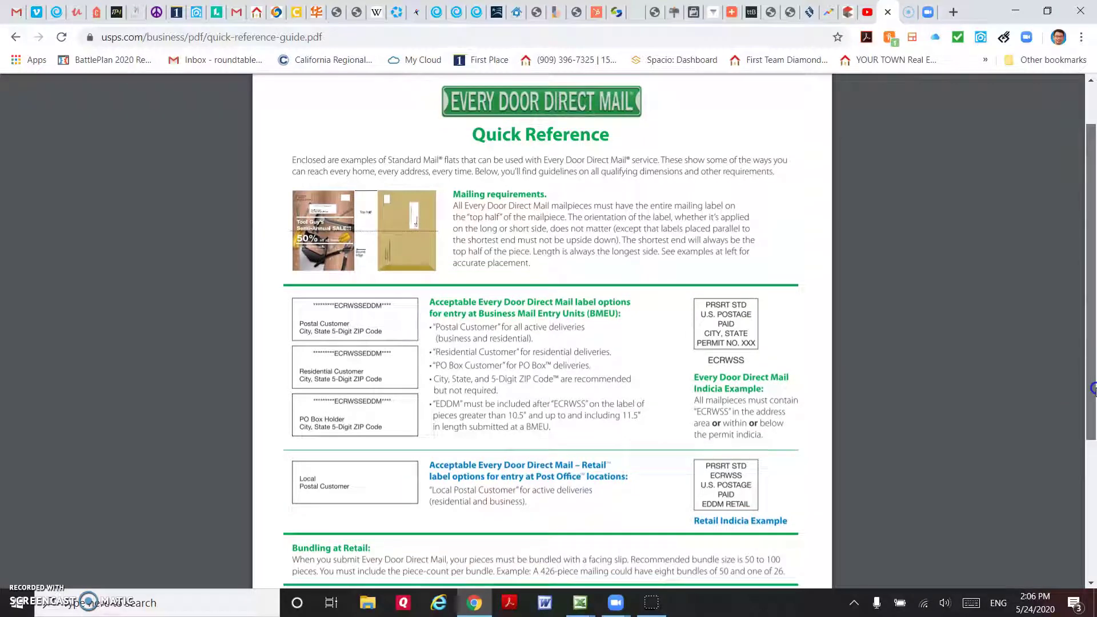
drag(1092, 390, 1092, 392)
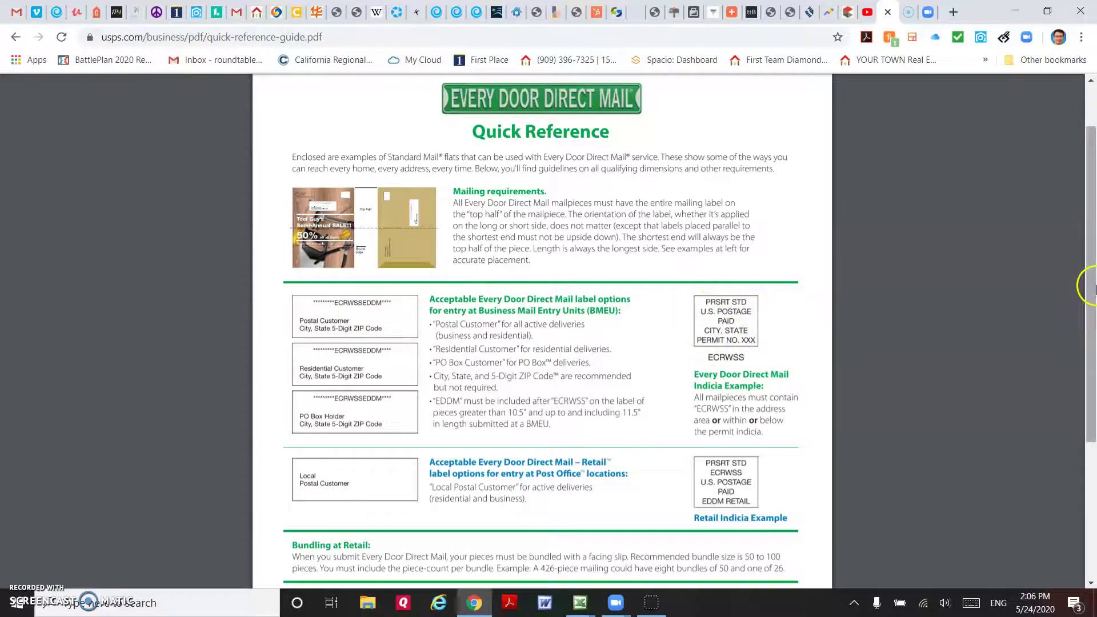
drag(1092, 293, 1092, 294)
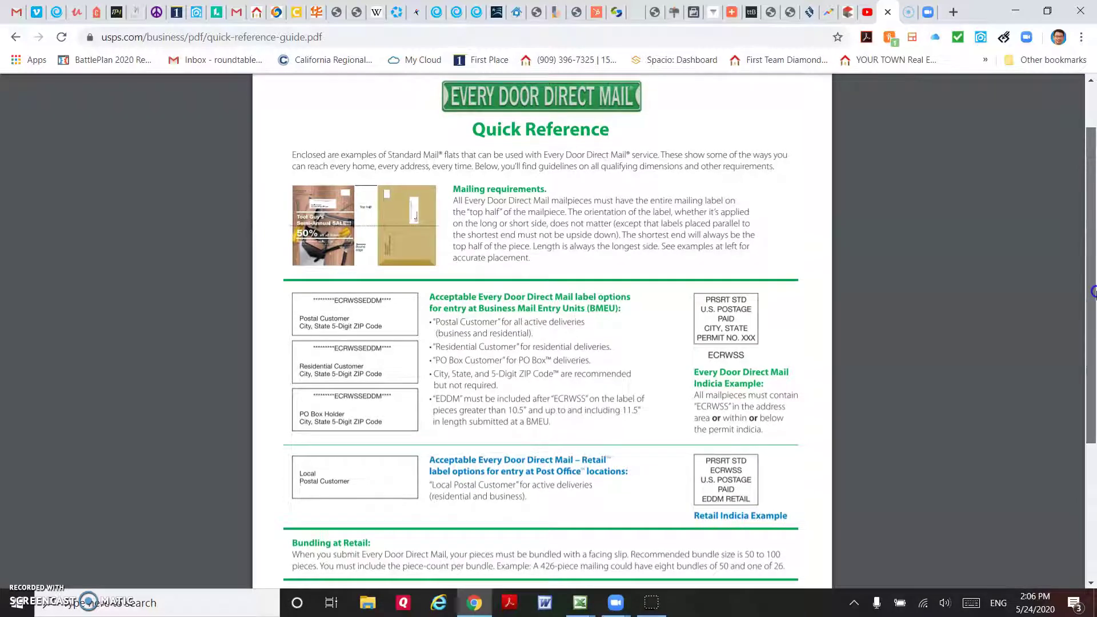
drag(1092, 292, 1092, 292)
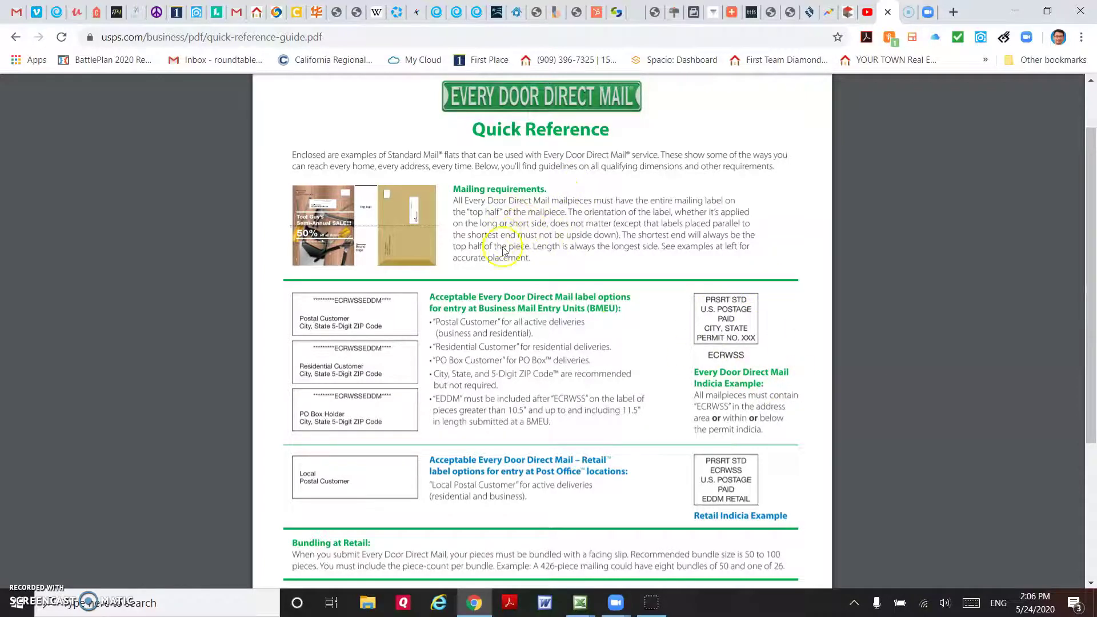
drag(1089, 249, 1090, 371)
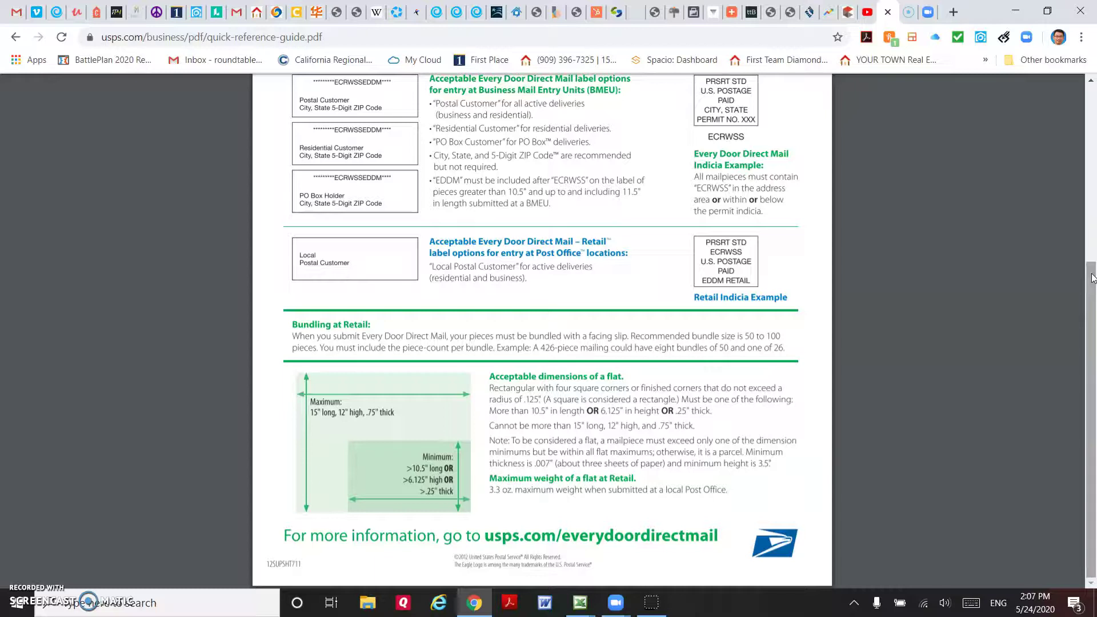
drag(1092, 278, 1094, 113)
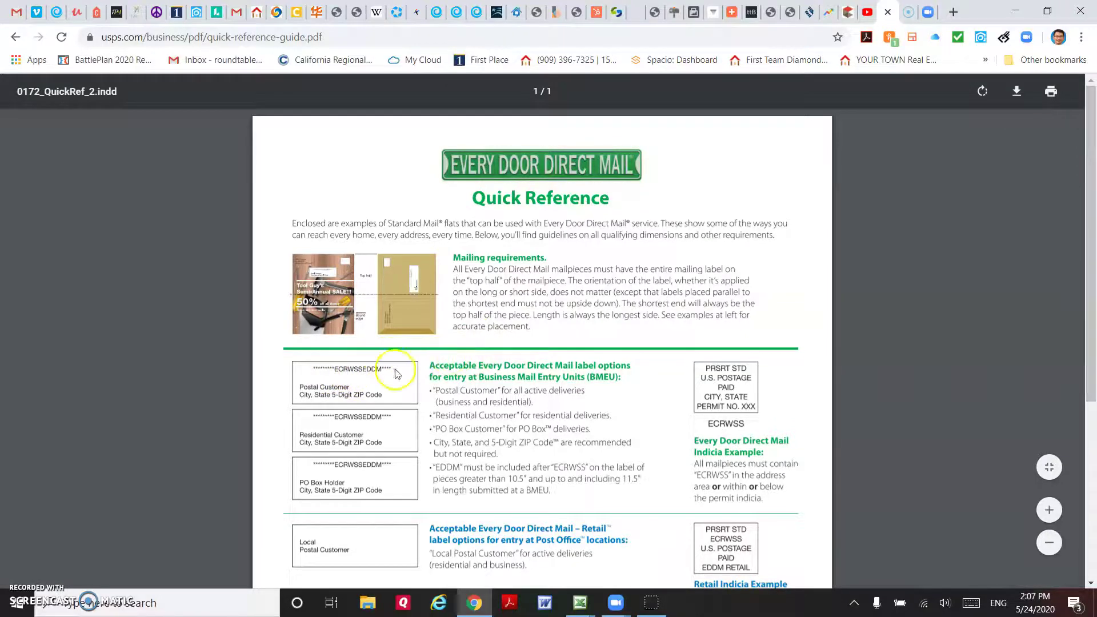
Switch from Chrome back to the full-screen Zoom meeting video
key(alt+Tab)
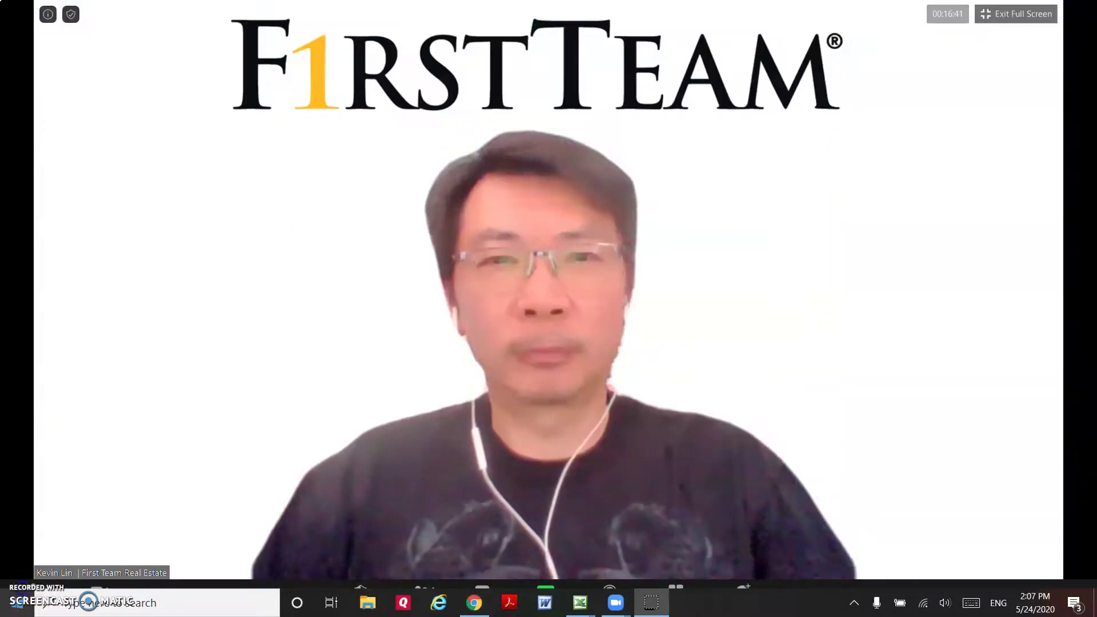